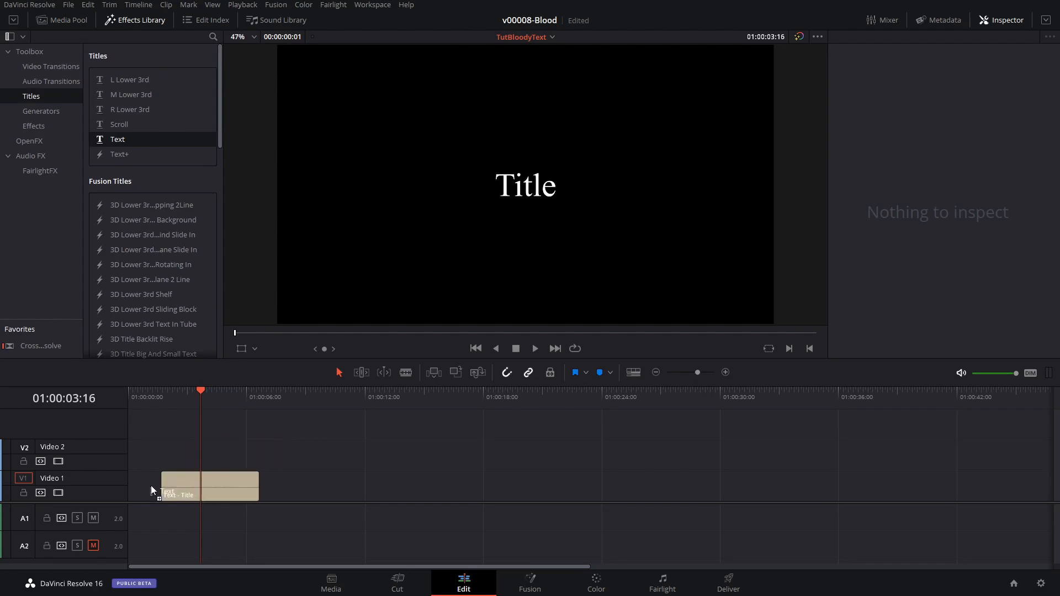
Replace the text of the title clip at the start of Video 1 with BLOOD.
click(176, 396)
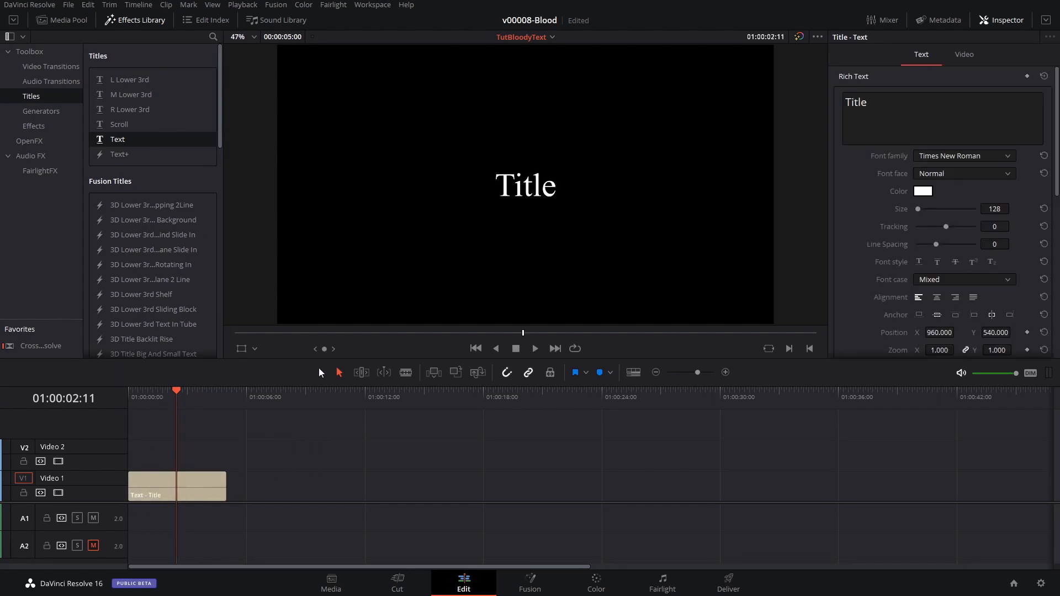
double_click(845, 122)
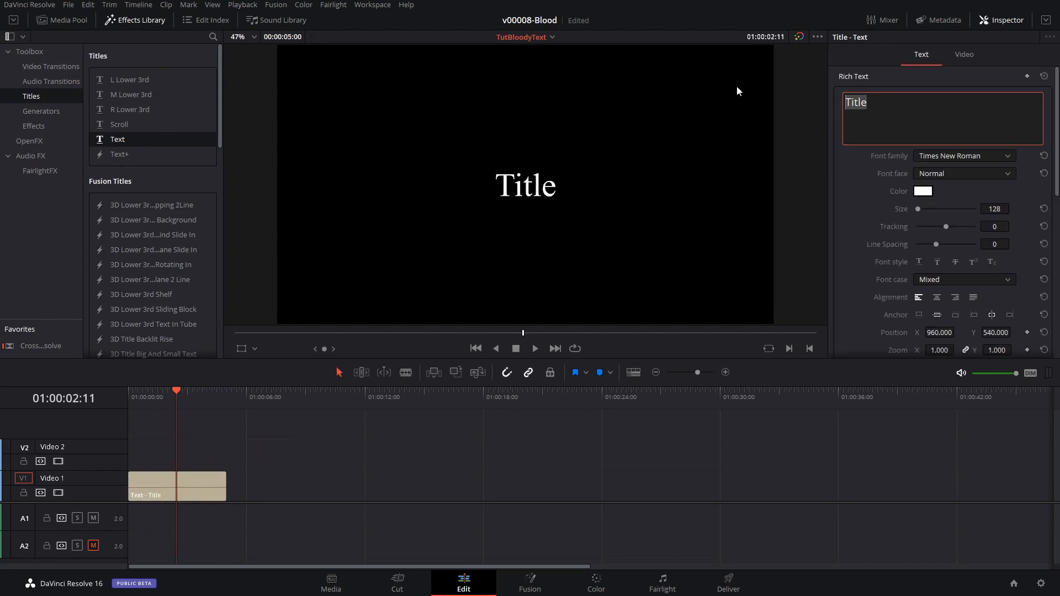
text(BLL)
key(BackSpace)
key(BackSpace)
key(BackSpace)
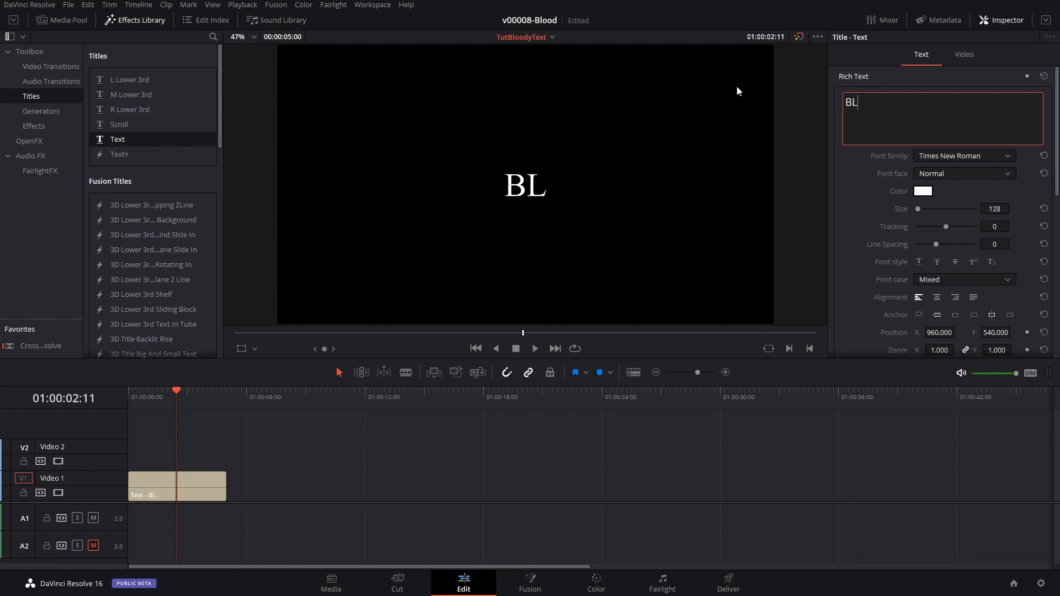
text(BLOOD)
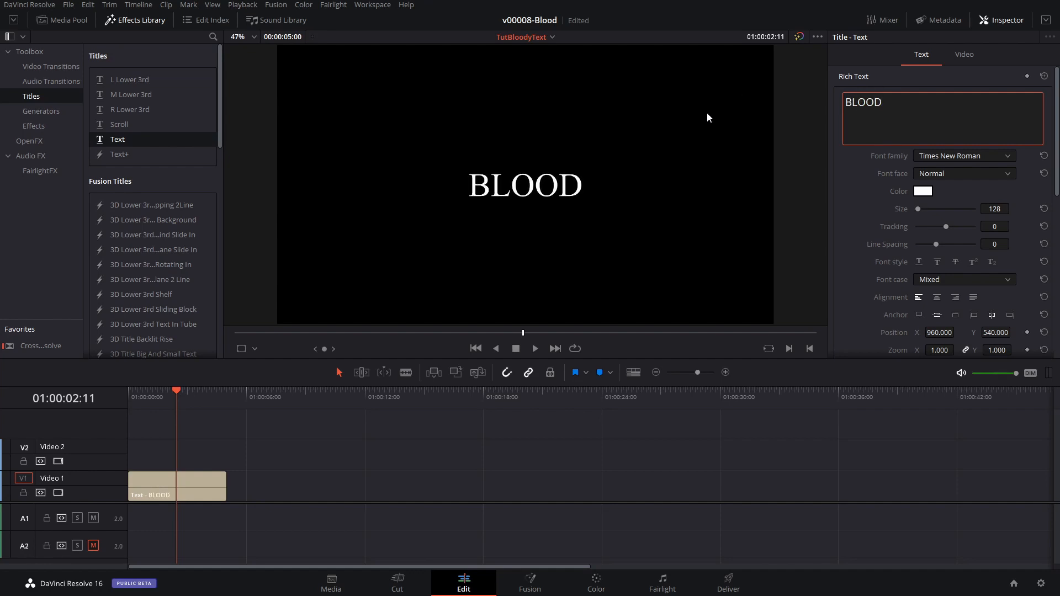
Set the BLOOD title's font to Myriad Pro with the Bold face and enlarge it to size 537.
click(990, 159)
scroll(976, 213, up, 6)
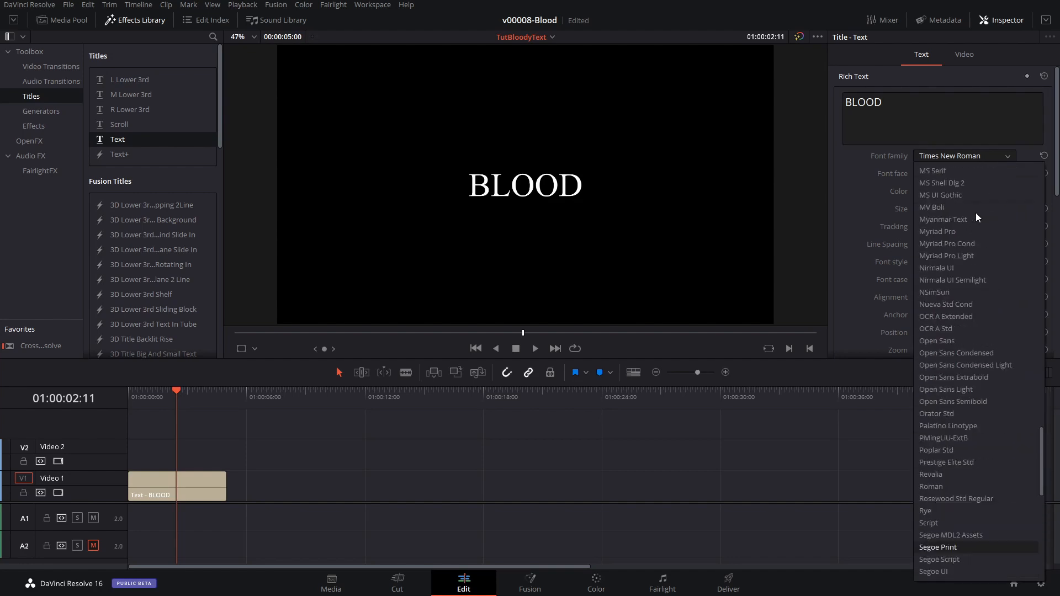
click(961, 231)
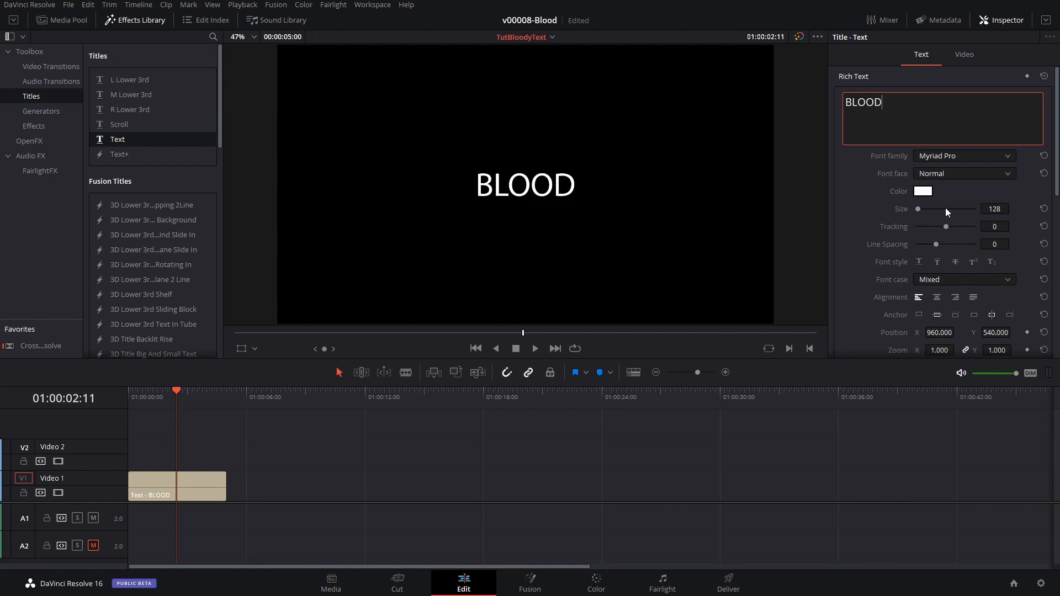
click(955, 175)
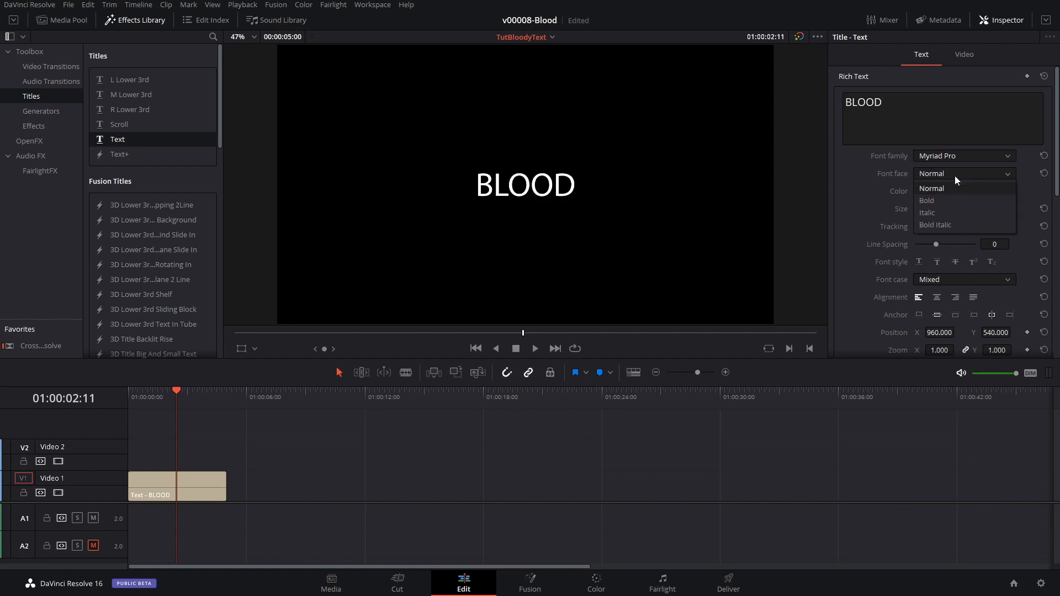
click(954, 198)
drag(919, 210, 924, 211)
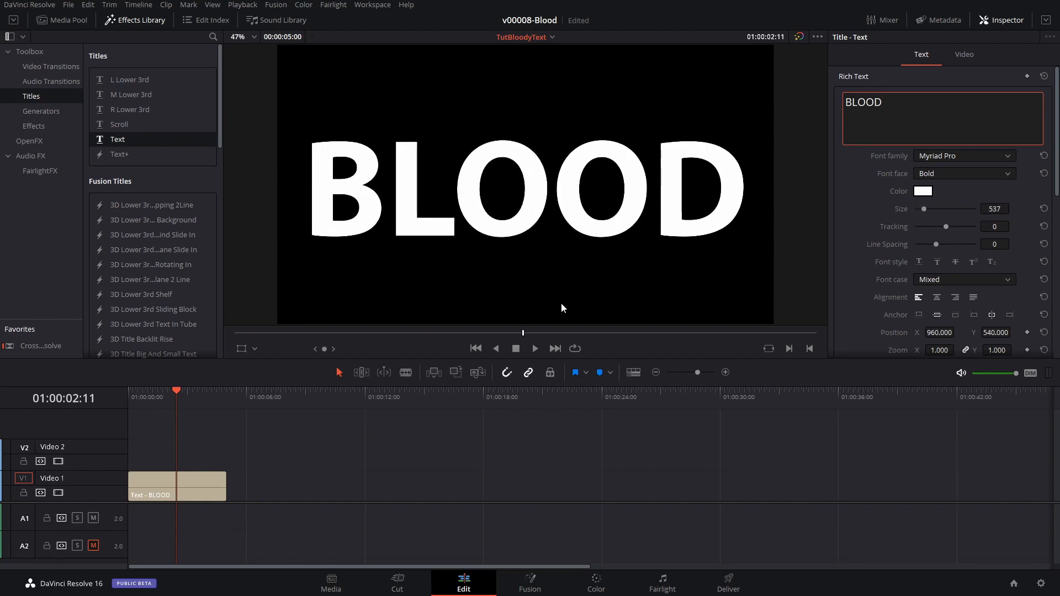
Place C1483.MP4 from the project media on Video 2 above the title, aligned to the timeline start, and preview it.
click(62, 20)
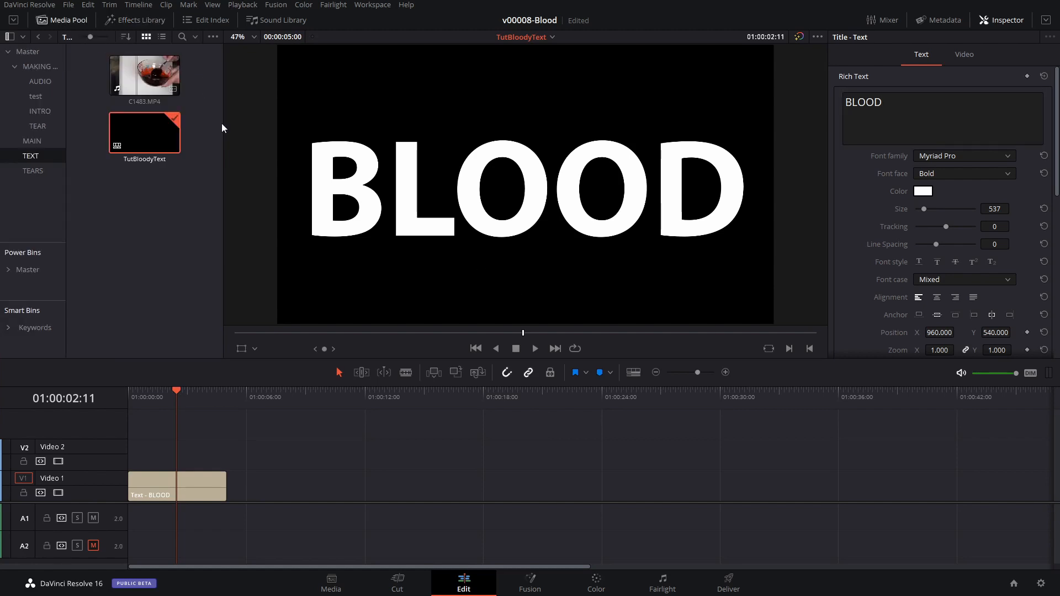
drag(131, 79, 122, 450)
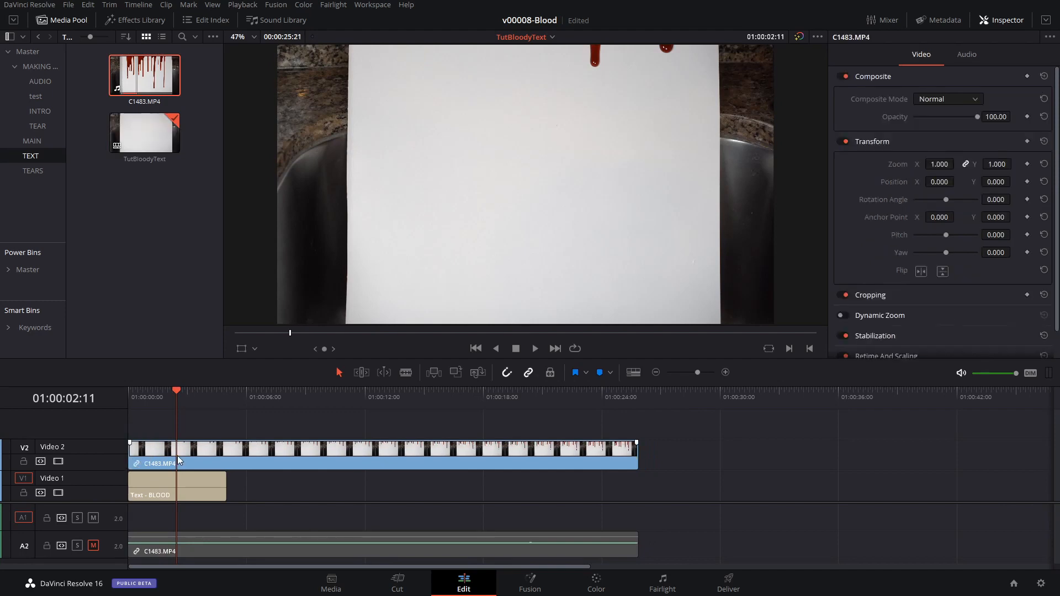
click(171, 392)
key(space)
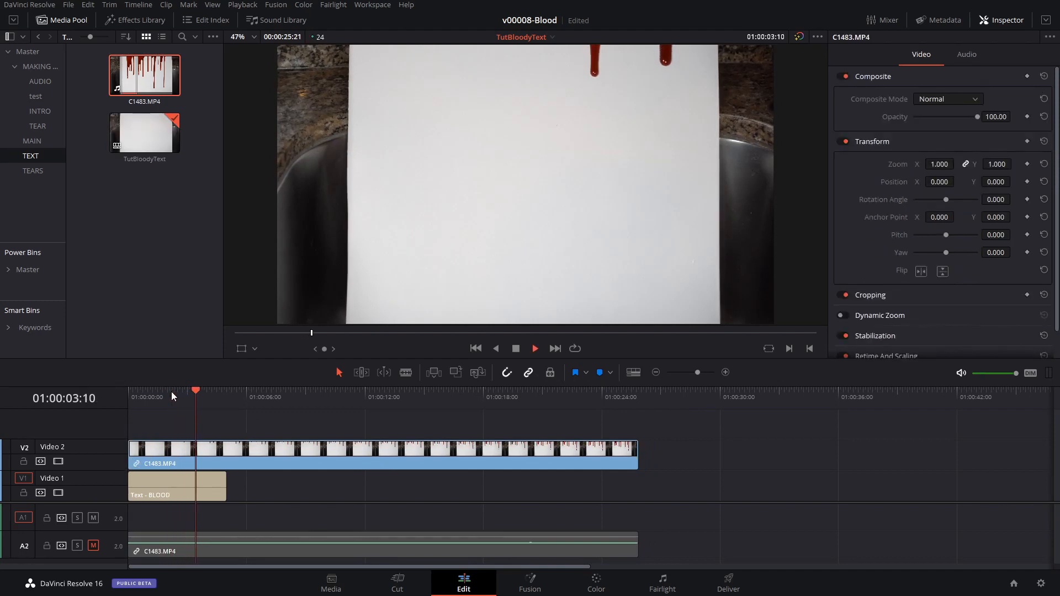
Speed up the C1483.MP4 clip to a duration of about 8:21 and extend the BLOOD title to the same end point.
click(239, 451)
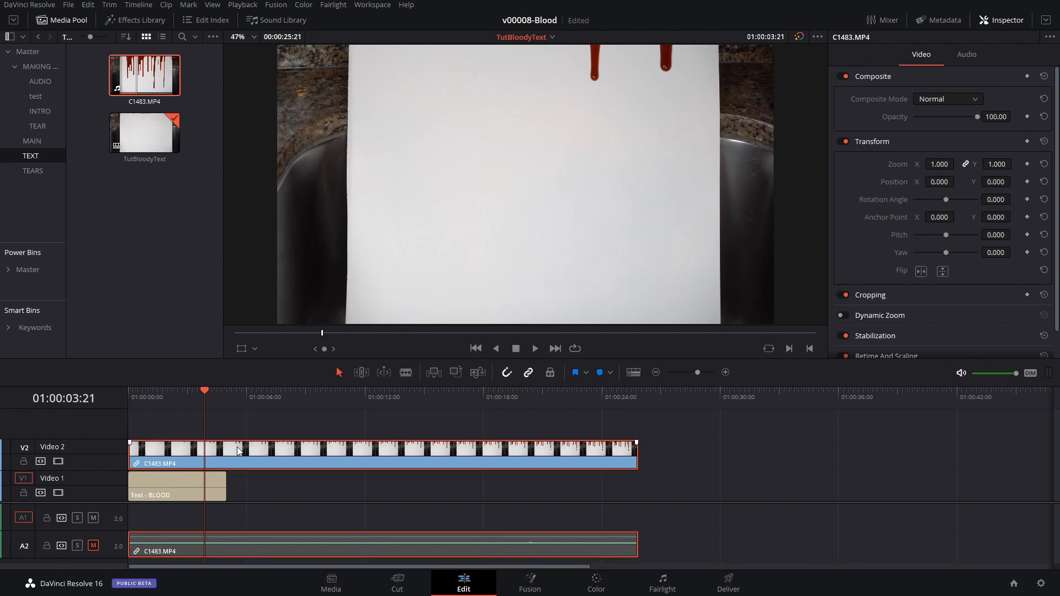
click(166, 5)
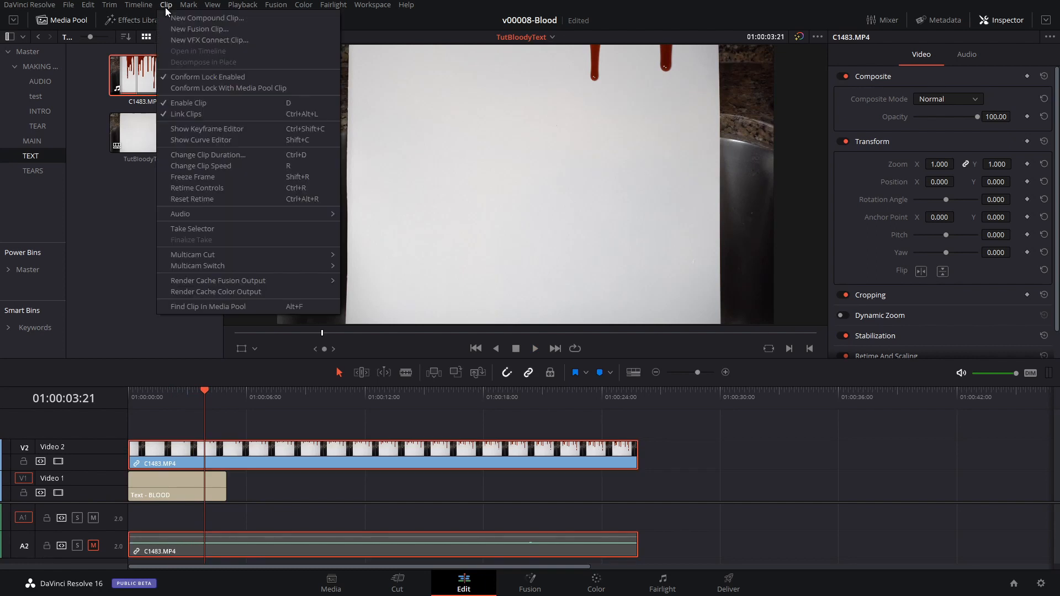
click(207, 166)
click(360, 299)
text(1100)
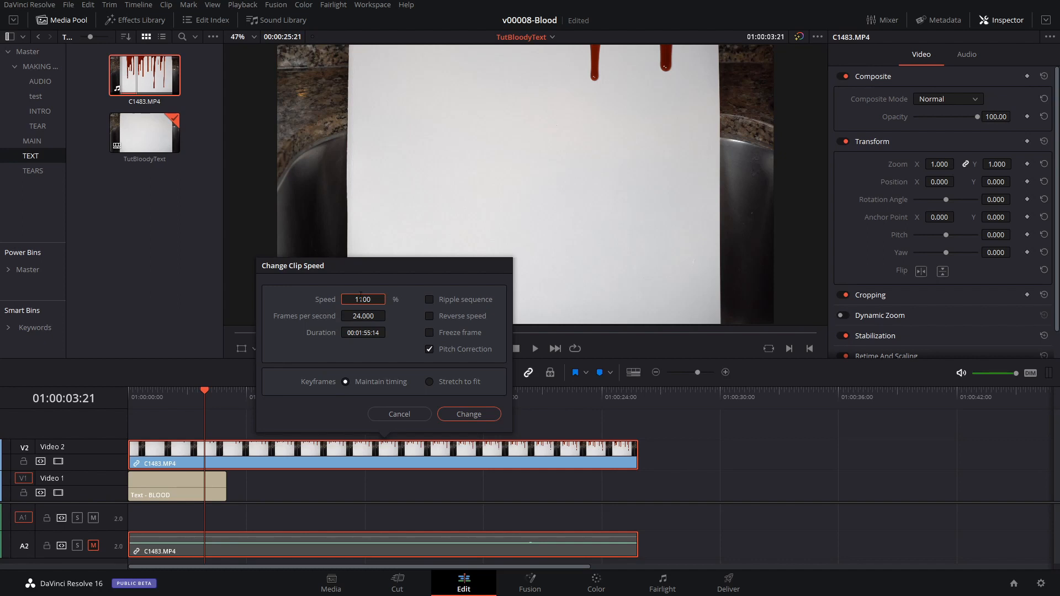
click(469, 414)
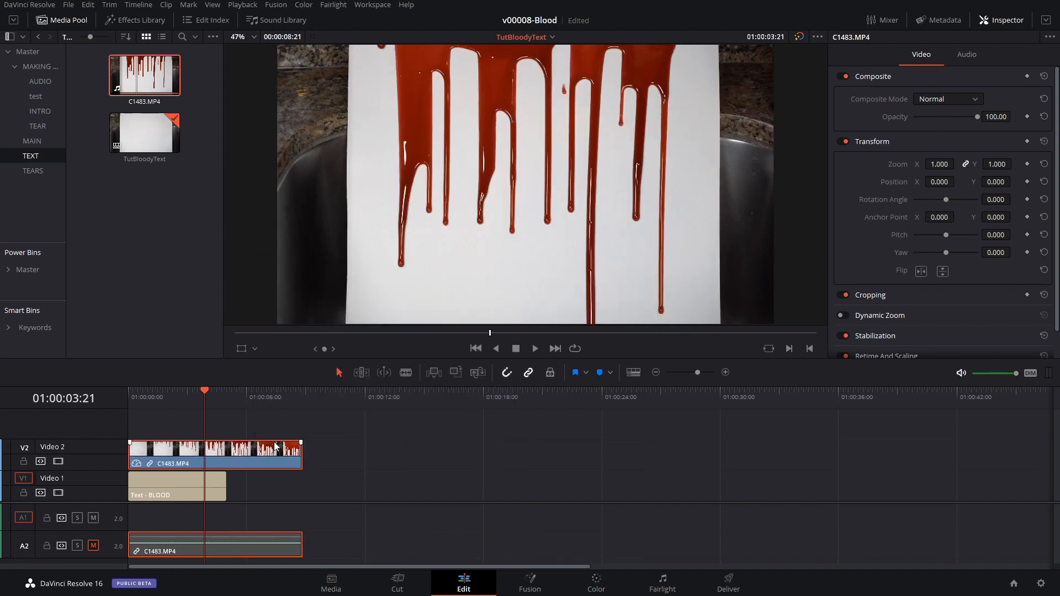
drag(224, 478, 293, 486)
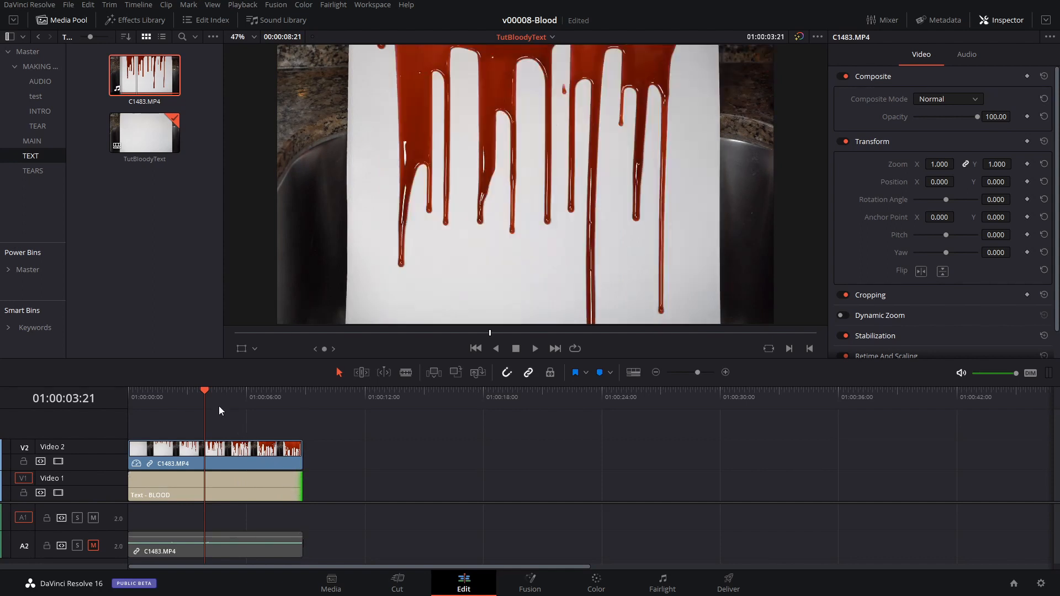
Scale the C1483.MP4 clip to a zoom of 1.570 so the white paper fills the frame.
click(221, 405)
click(243, 458)
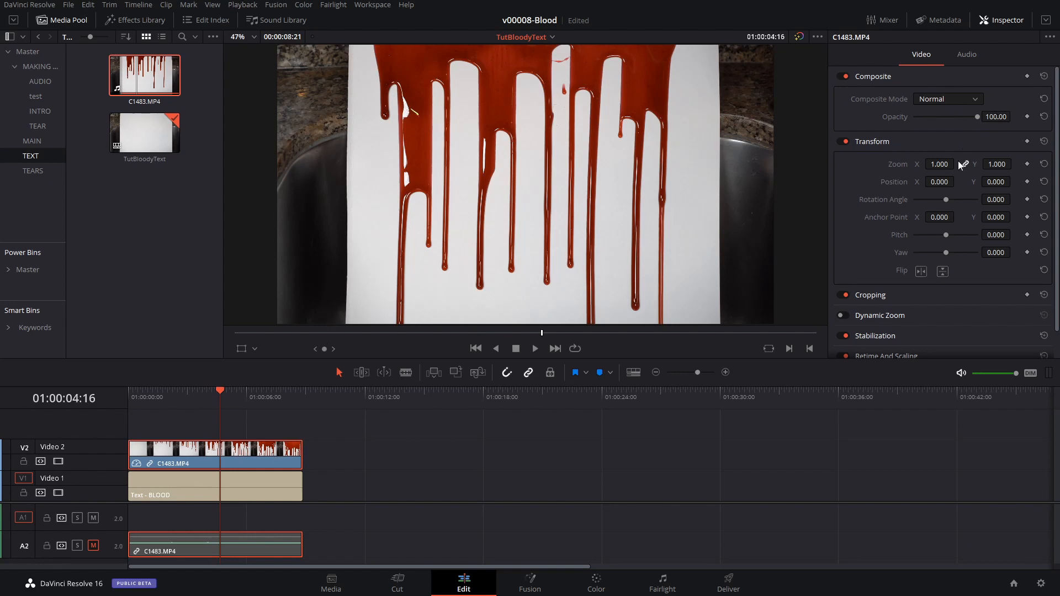
drag(940, 164, 959, 163)
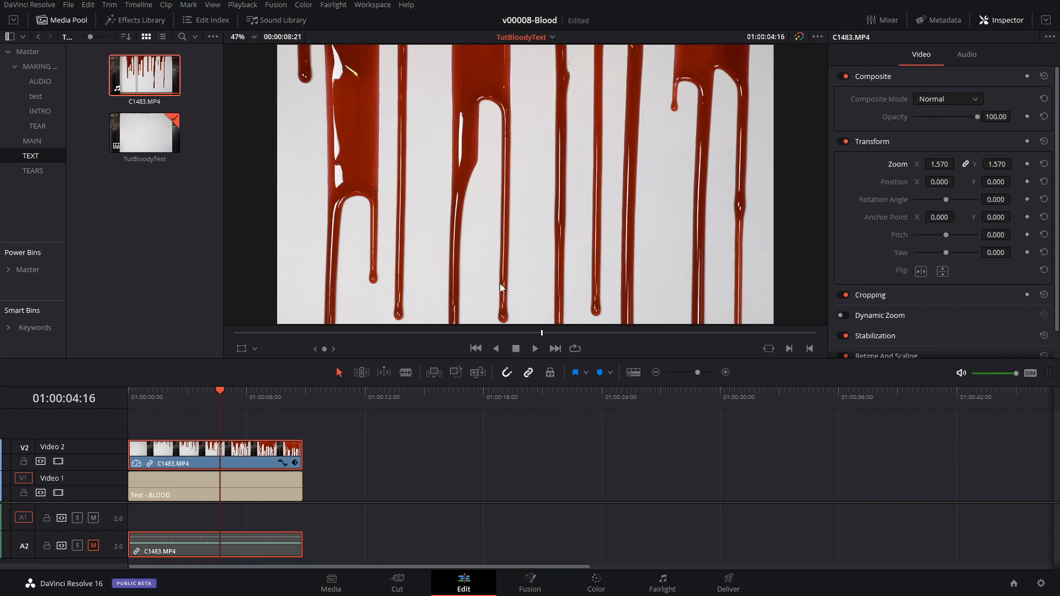
Set the composite mode of the C1483.MP4 clip above the title to Multiply.
click(211, 482)
click(233, 454)
click(957, 103)
drag(979, 117, 984, 178)
click(957, 186)
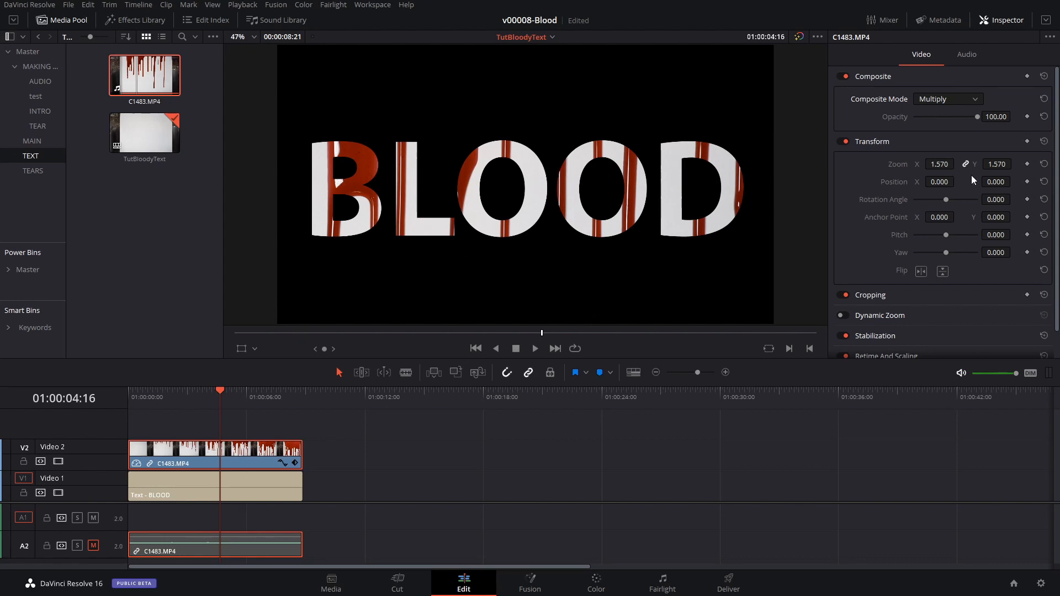
Set the C1483.MP4 clip's Y position to -679 and play back the dripping-blood text from the start.
drag(997, 181, 946, 180)
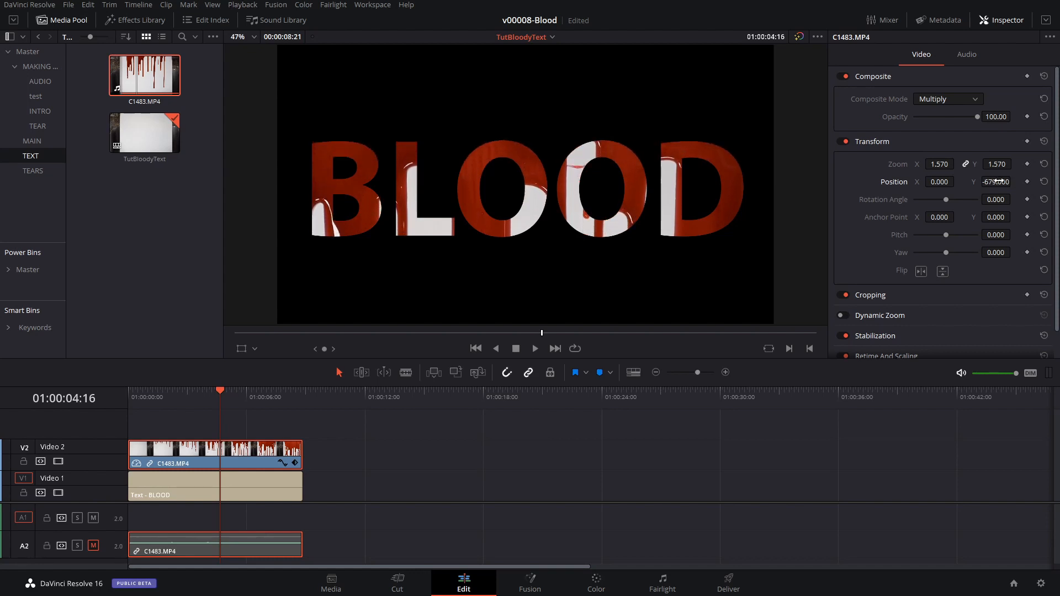
drag(211, 392, 115, 388)
key(space)
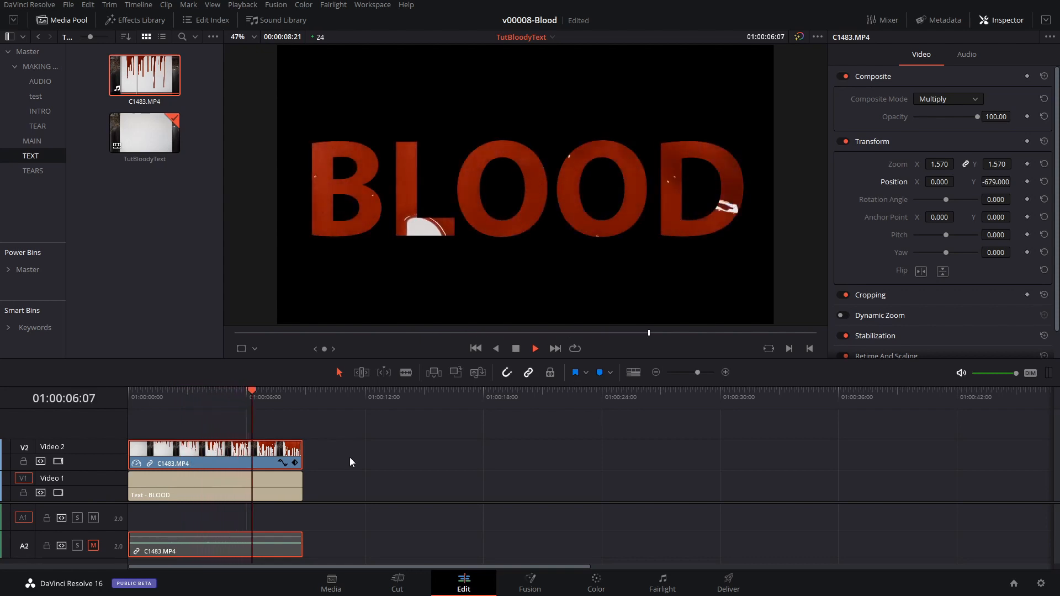
key(space)
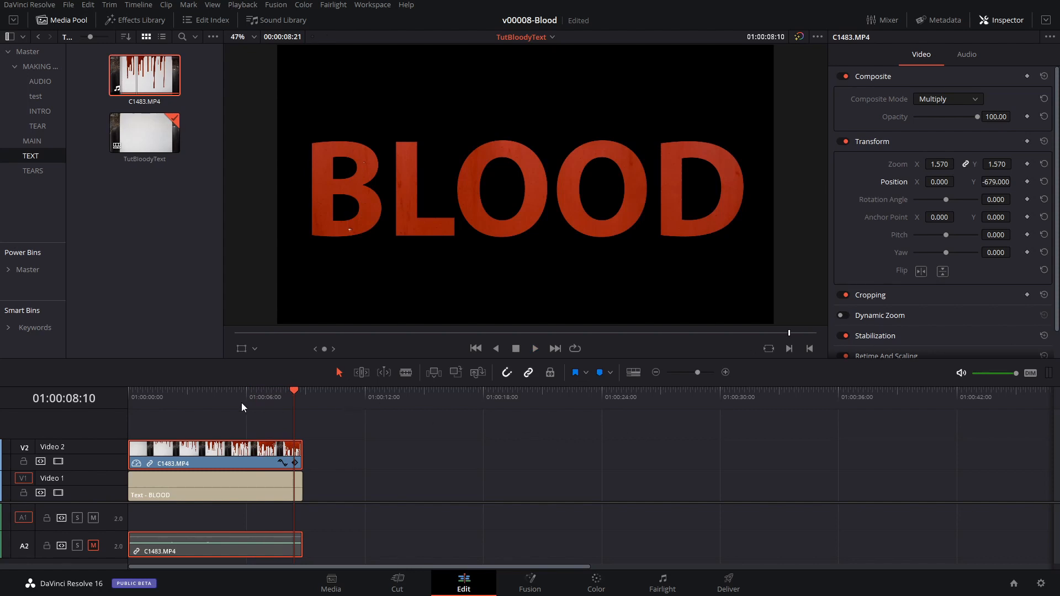
drag(186, 397, 195, 396)
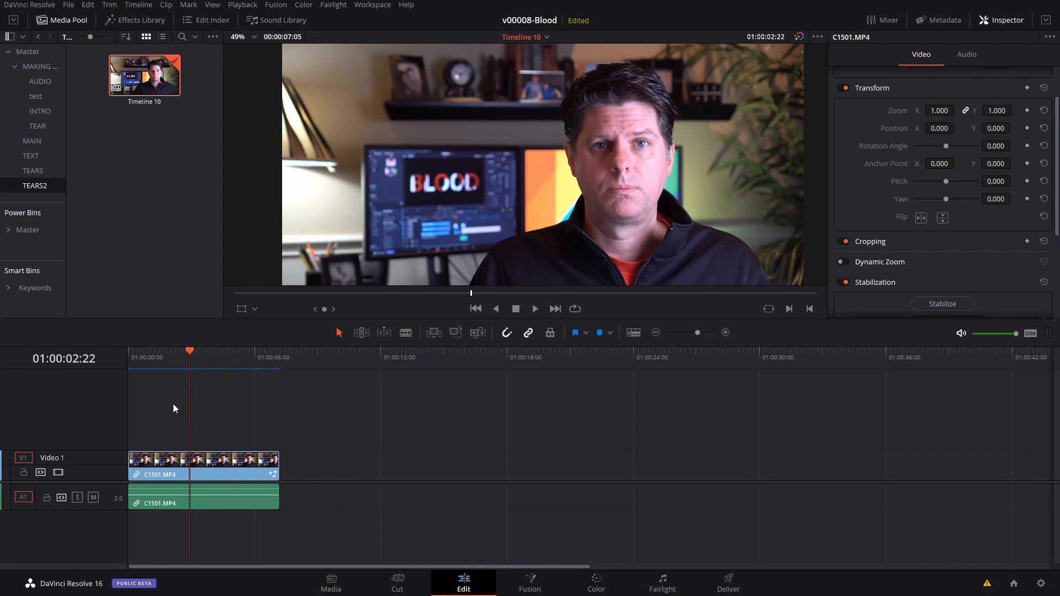
Convert the C1501.MP4 clip on Timeline 10 into a Fusion clip and open it on the Fusion page.
click(197, 356)
click(210, 469)
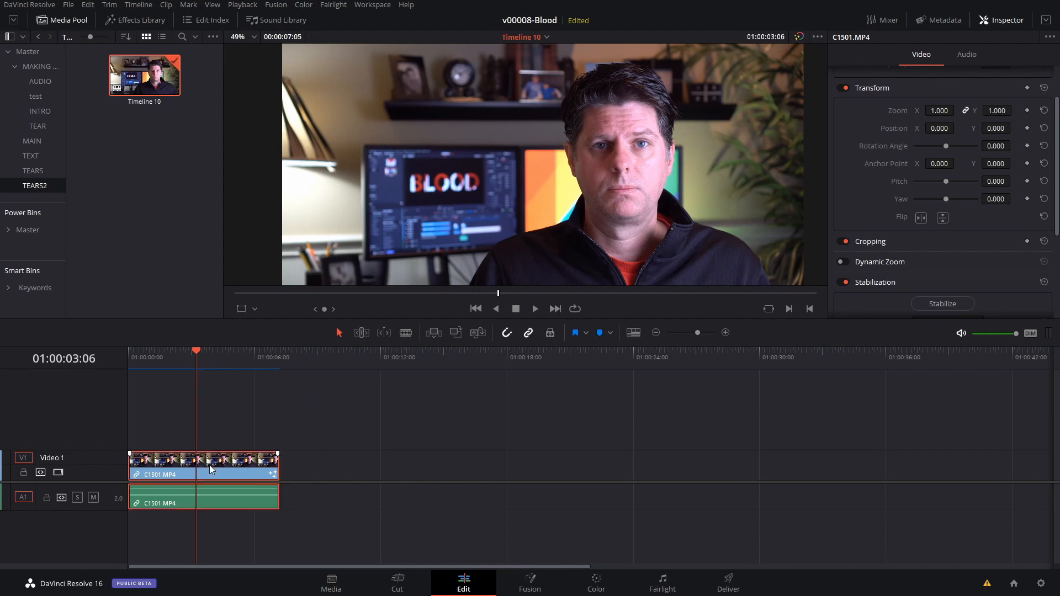
right_click(213, 470)
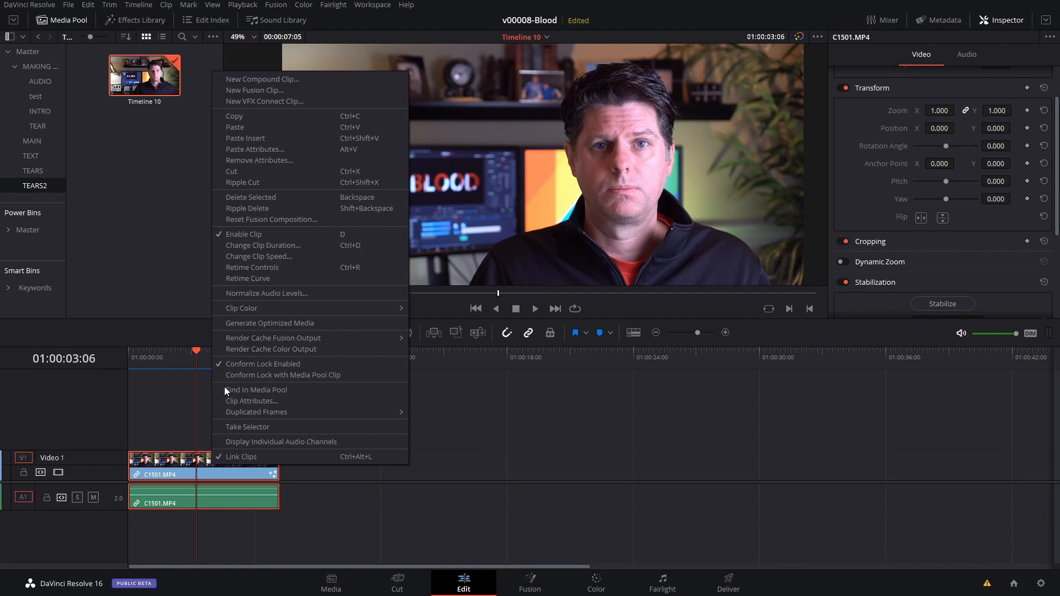
click(283, 91)
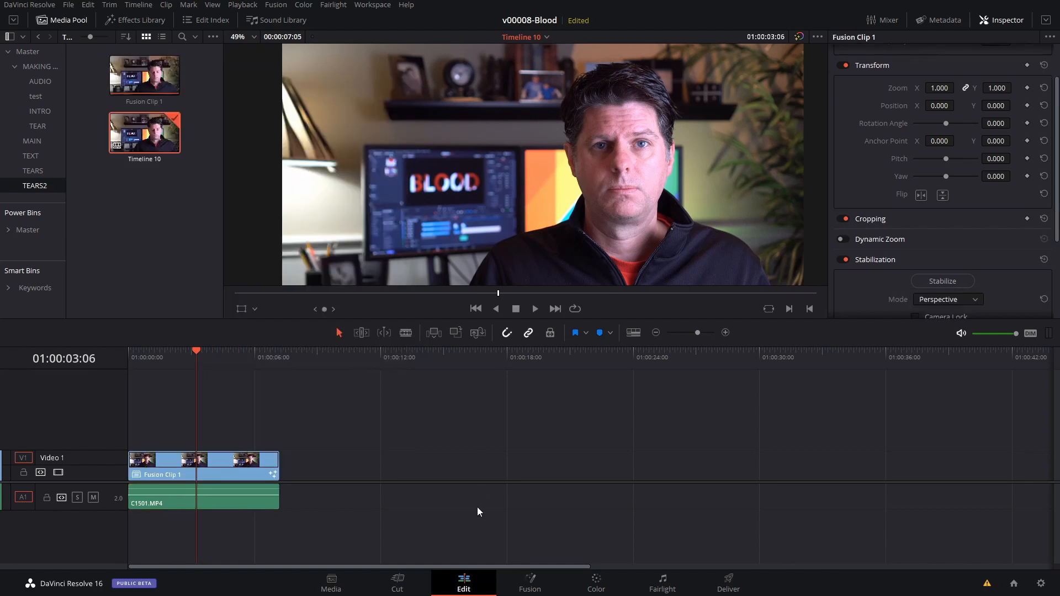
click(530, 587)
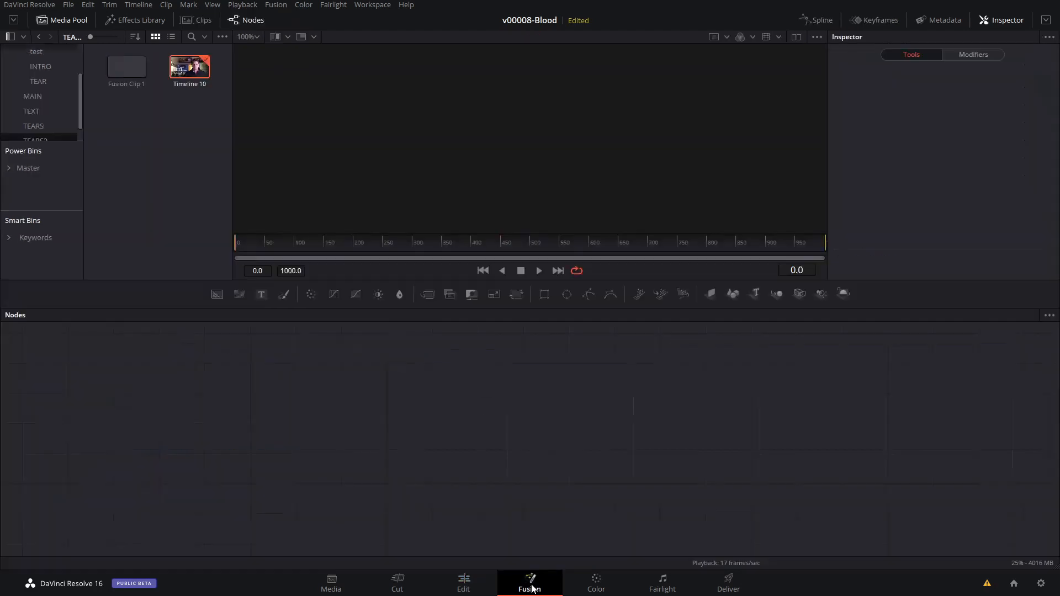
Arrange the MediaIn1 and MediaOut1 nodes in a level row with room between them for more nodes.
drag(74, 396, 256, 422)
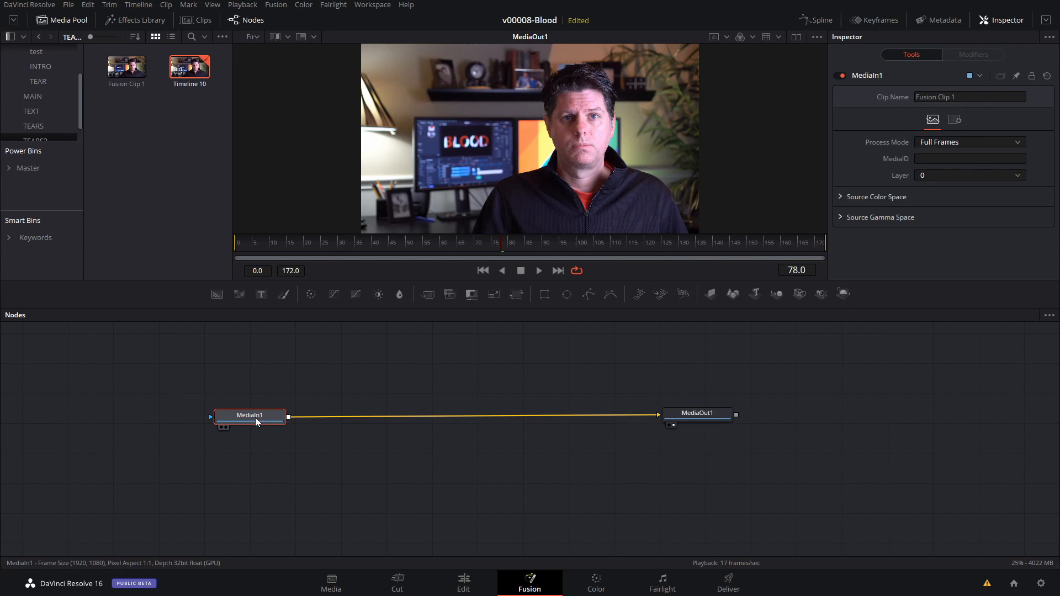
click(698, 422)
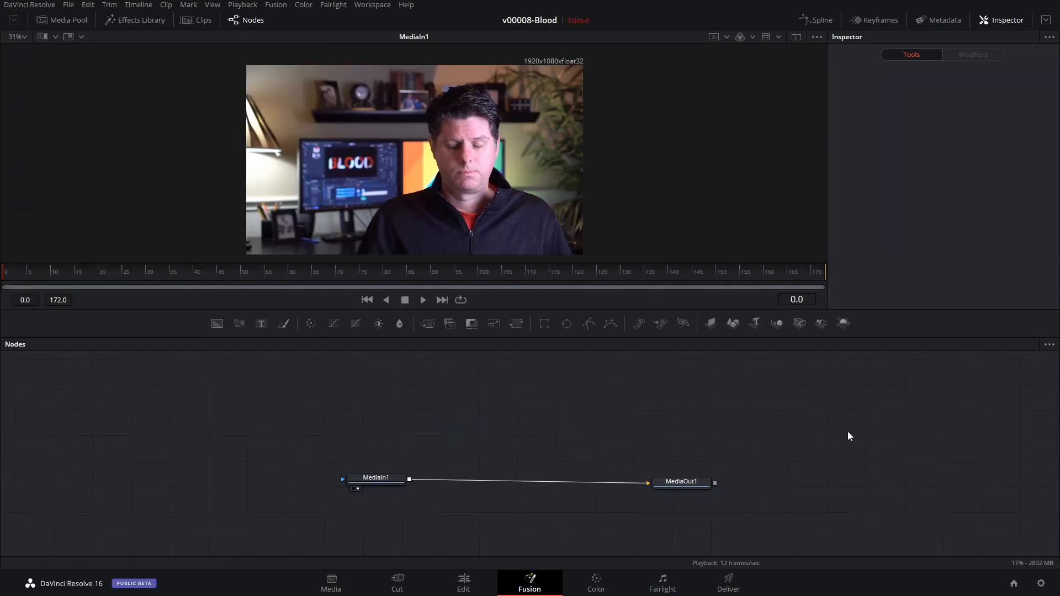
drag(374, 479, 354, 480)
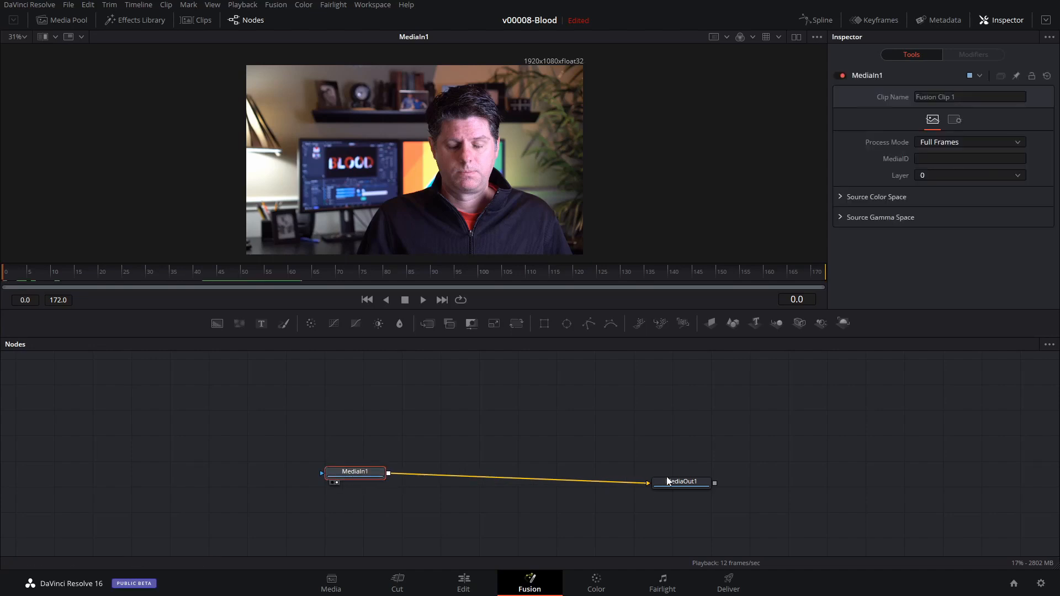
drag(679, 481, 659, 479)
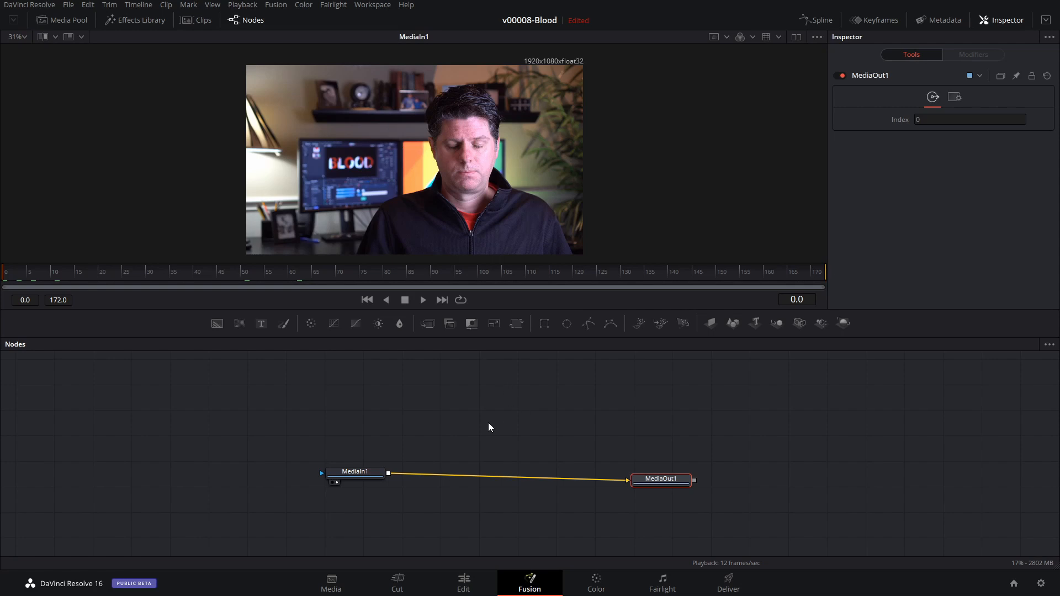
drag(362, 476, 348, 479)
drag(660, 482, 659, 479)
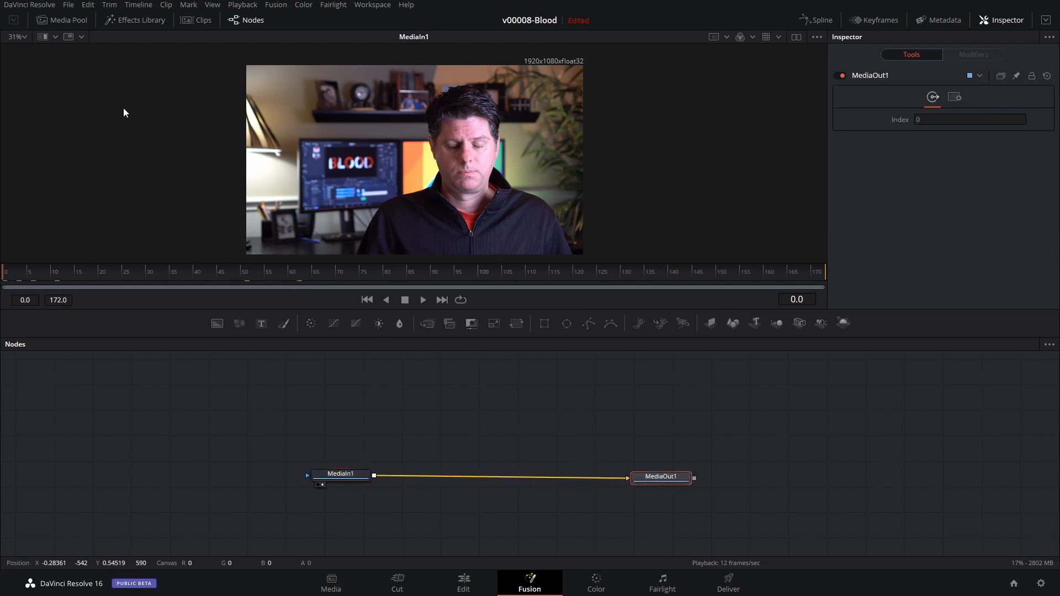
Add BLOODCLIP2 from the TEARS bin to the node graph above MediaIn1.
click(66, 21)
drag(127, 108, 320, 406)
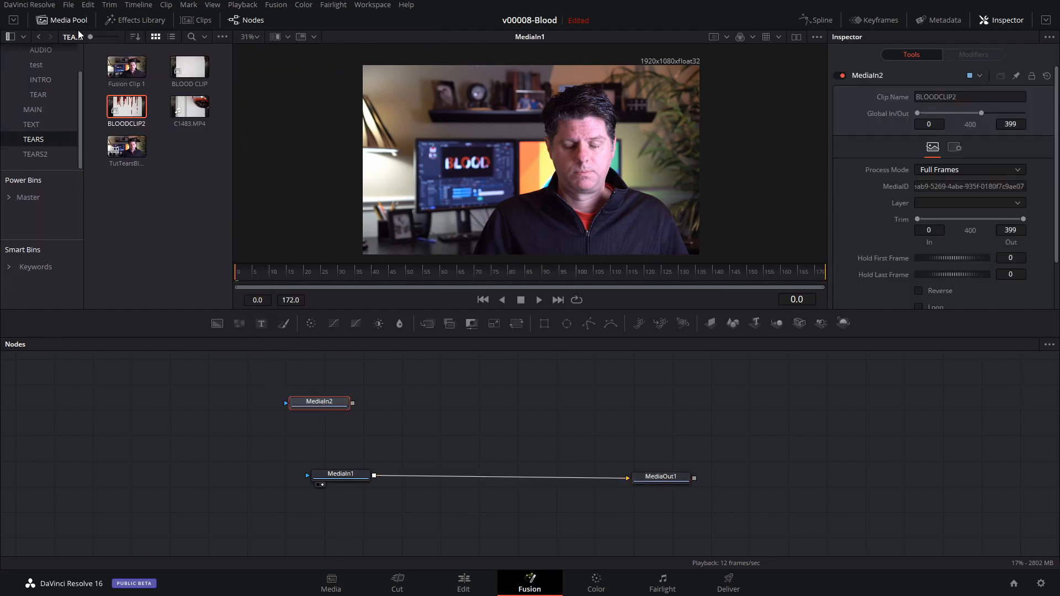
click(66, 21)
Align the BLOODCLIP2 node above MediaIn1, add a Merge node beside it, and connect BLOODCLIP2 to the Merge's foreground input.
drag(317, 407, 337, 405)
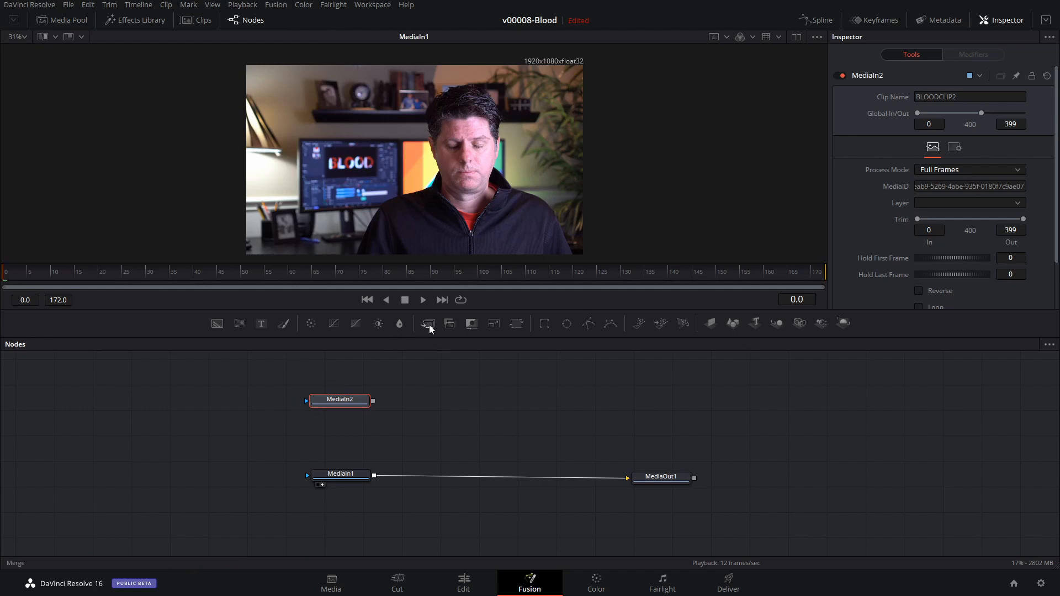
drag(430, 330, 440, 405)
drag(374, 403, 441, 396)
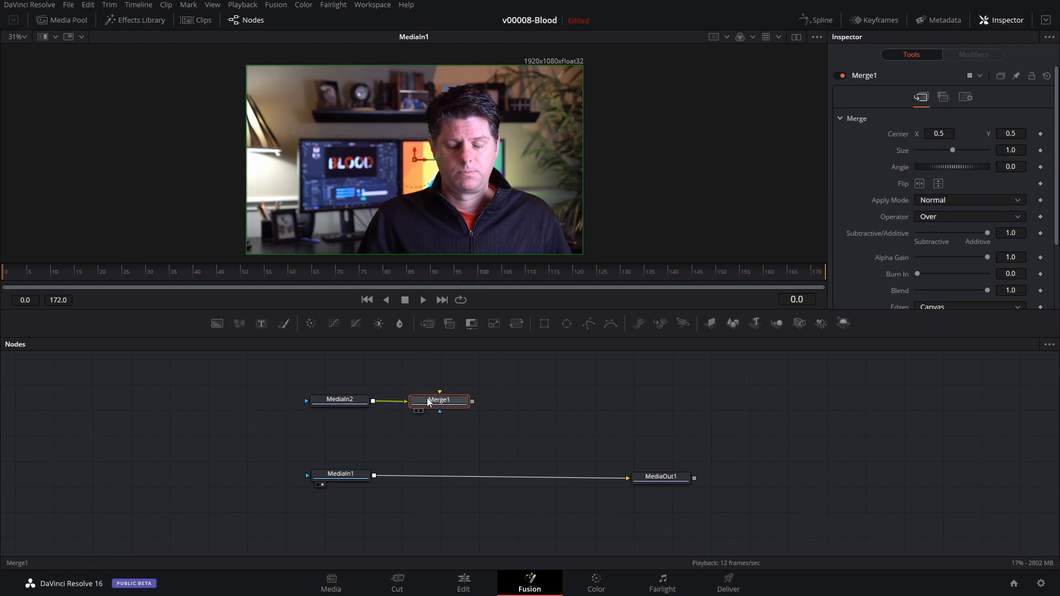
Add a Background node below Merge1, connect it to Merge1's background input, and set its color to white.
drag(219, 327, 440, 397)
drag(408, 437, 415, 436)
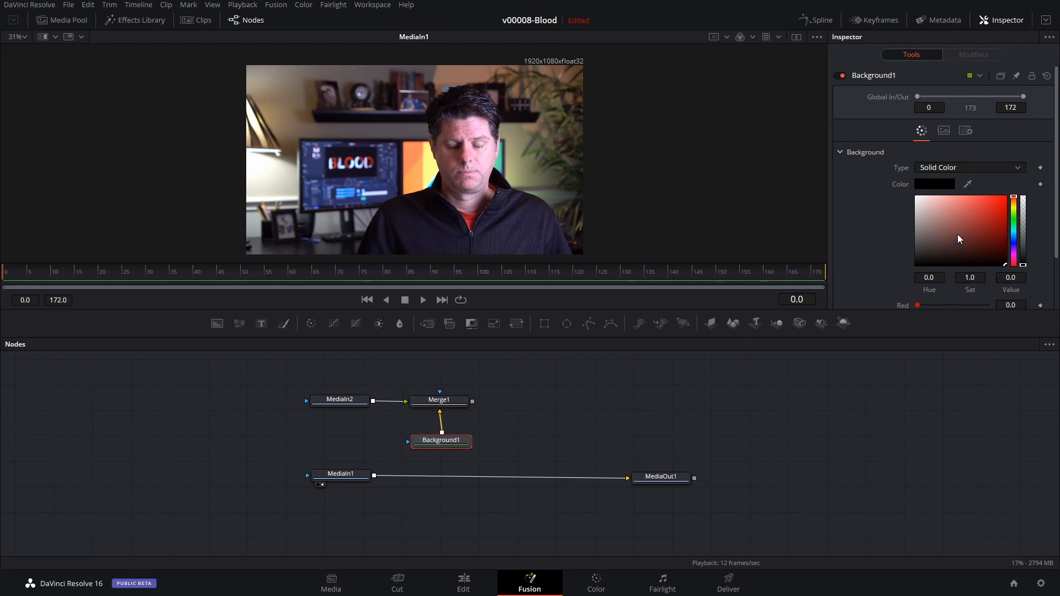
drag(959, 237, 911, 196)
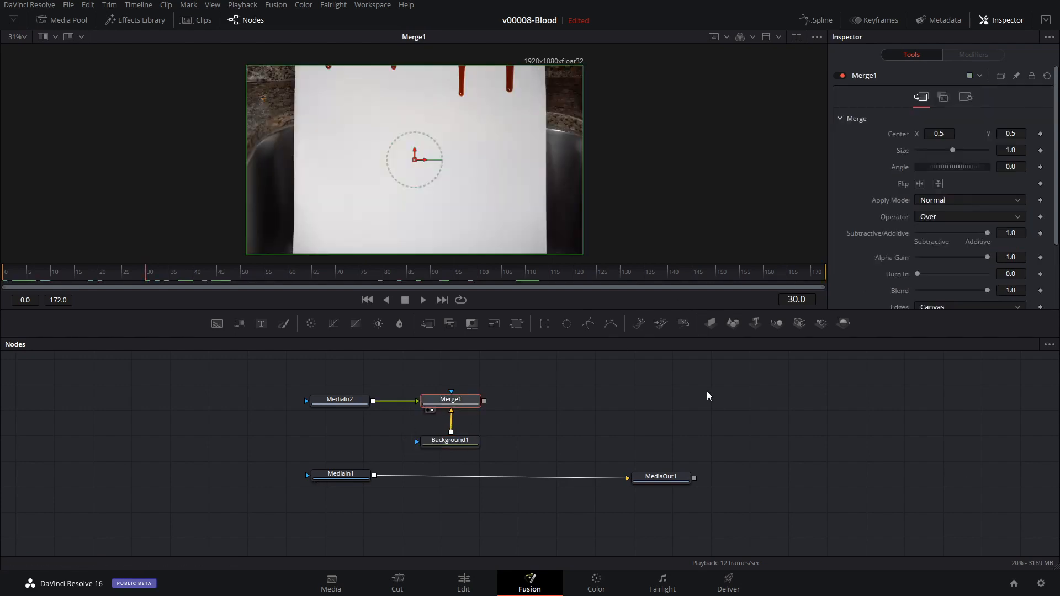
Go to frame 77 and insert a Luma Keyer node after Merge1, leaving a little space between them.
drag(181, 279, 370, 272)
click(453, 443)
click(466, 402)
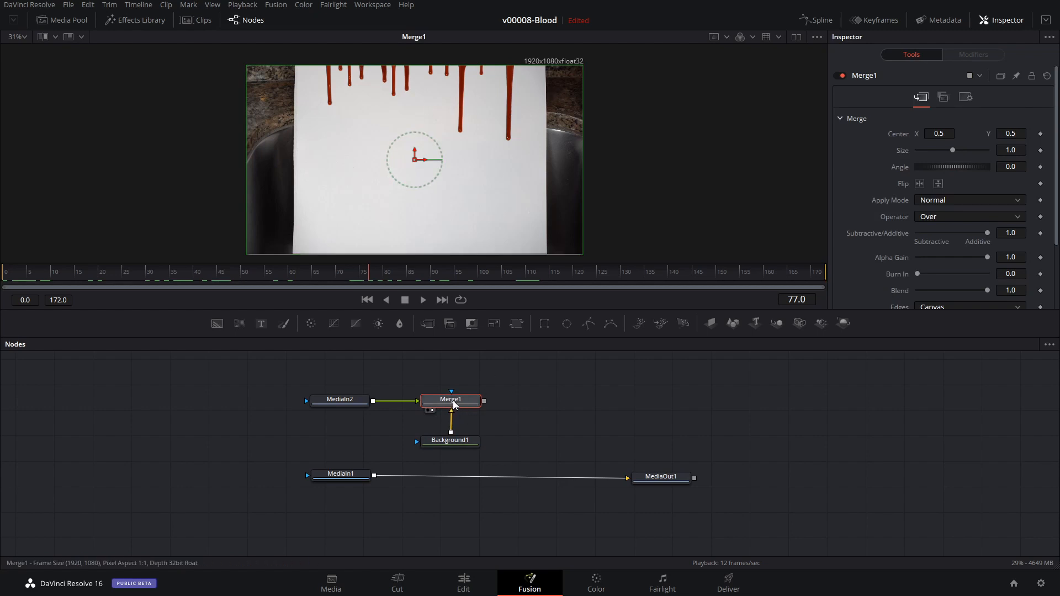
key(shift+space)
text(luma)
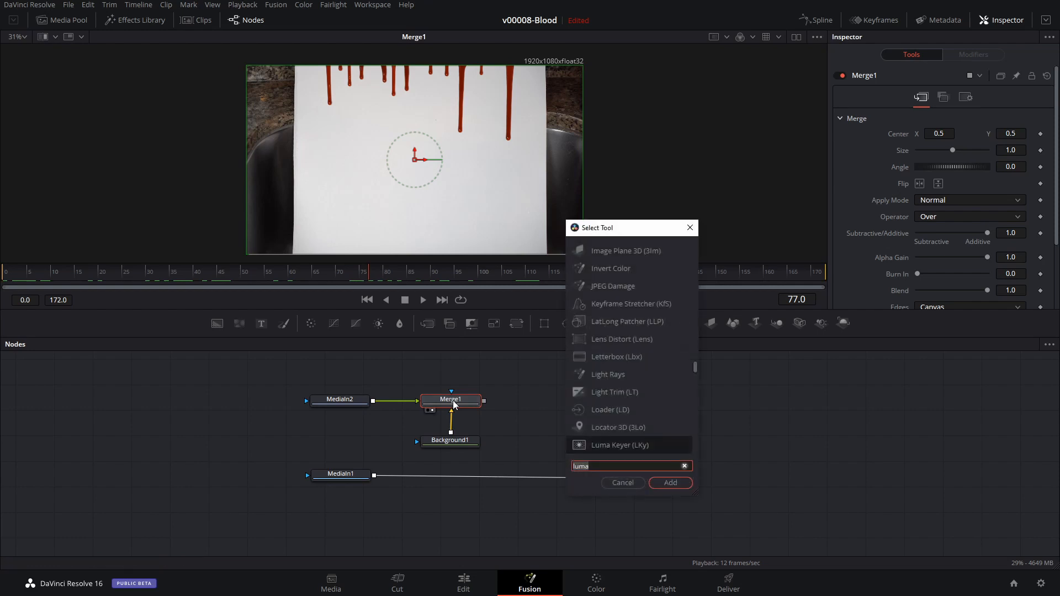
text(sma)
key(BackSpace)
key(BackSpace)
key(BackSpace)
key(BackSpace)
key(BackSpace)
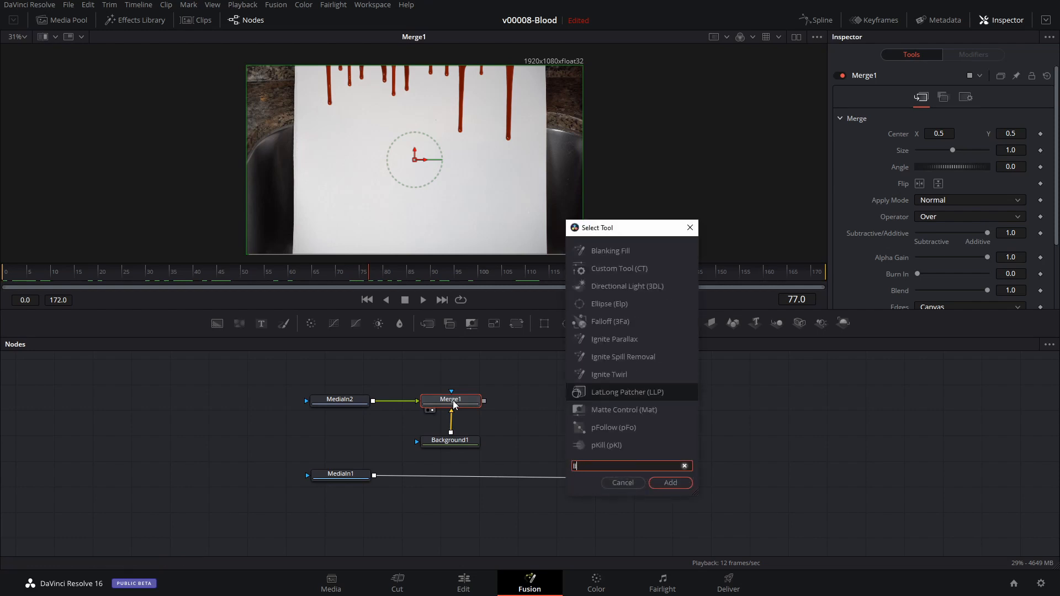
text(luma)
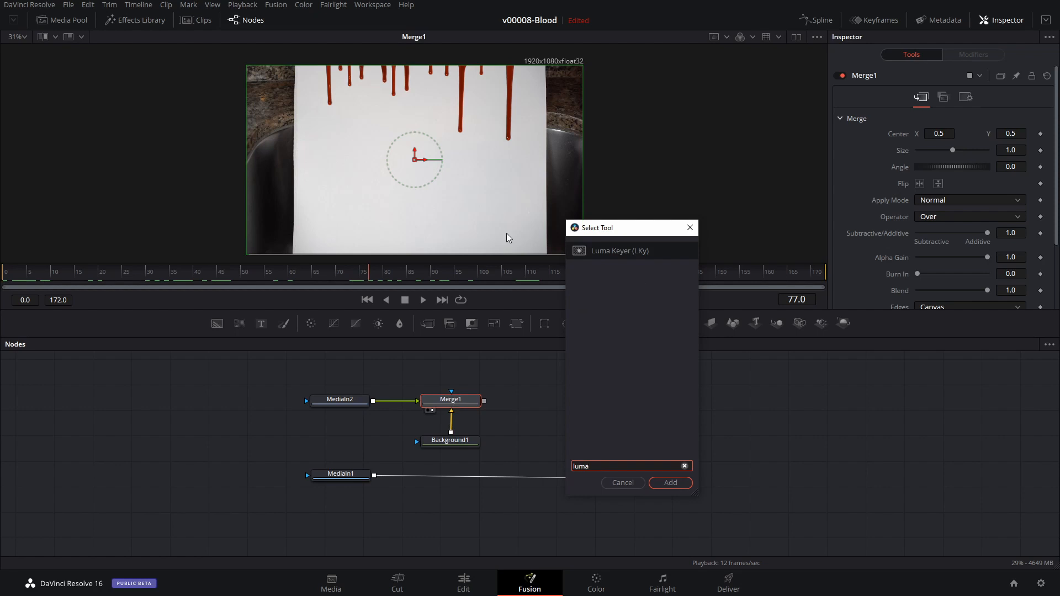
click(589, 251)
click(671, 483)
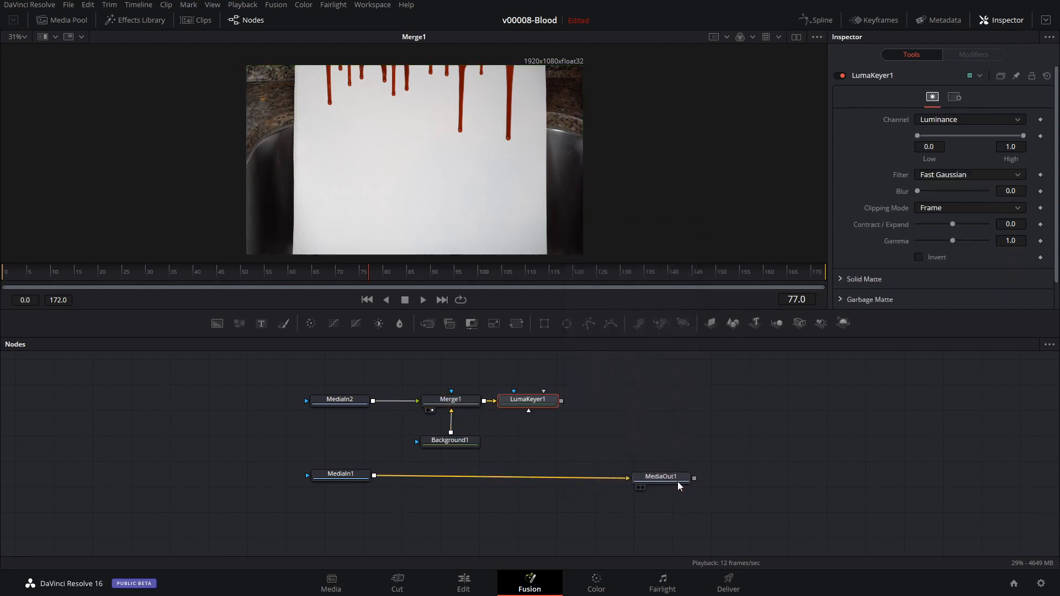
drag(534, 402, 556, 403)
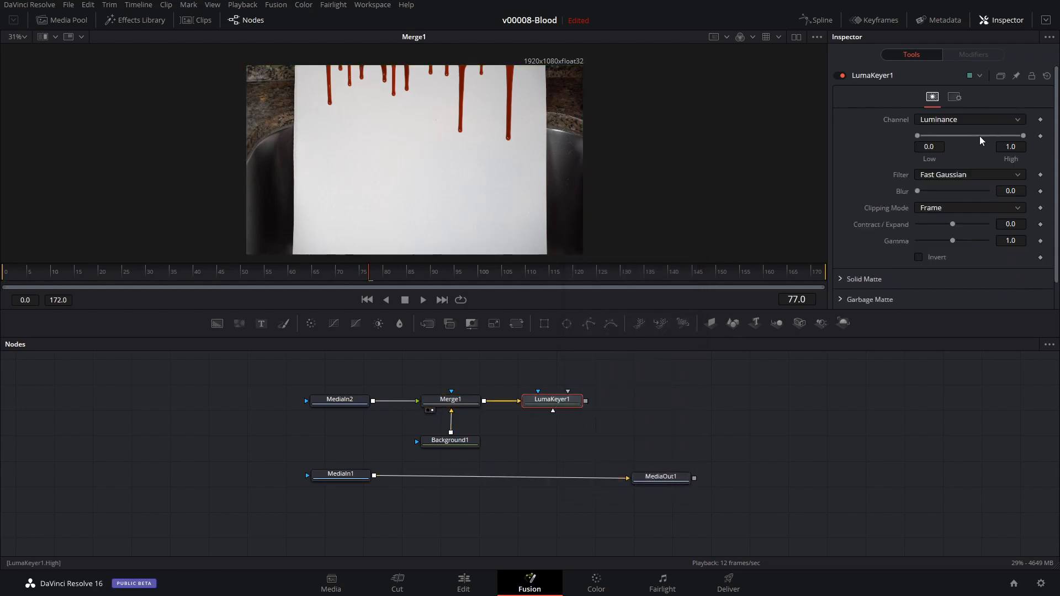
click(927, 121)
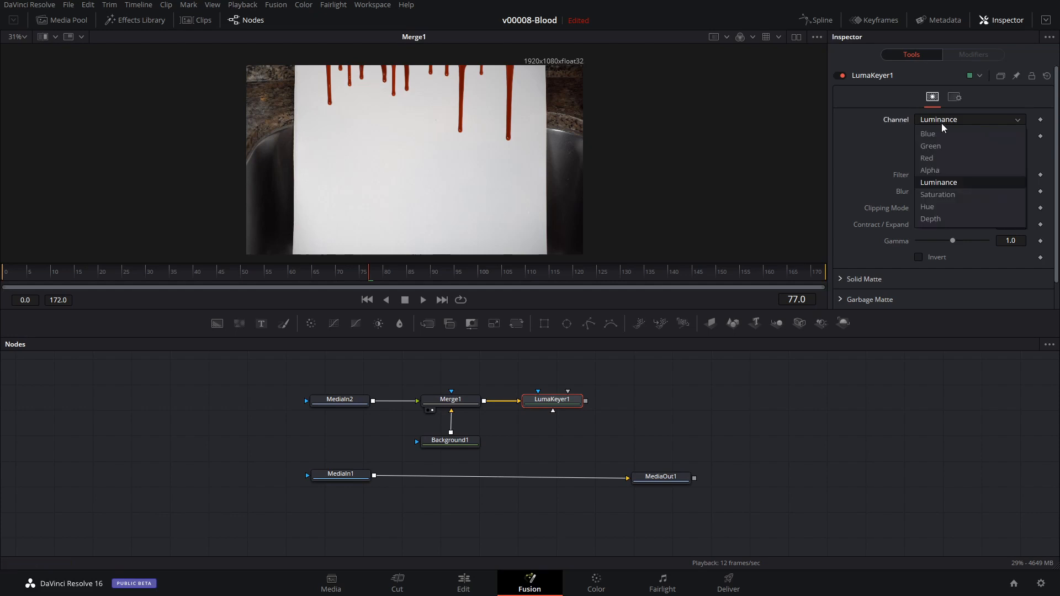
click(948, 190)
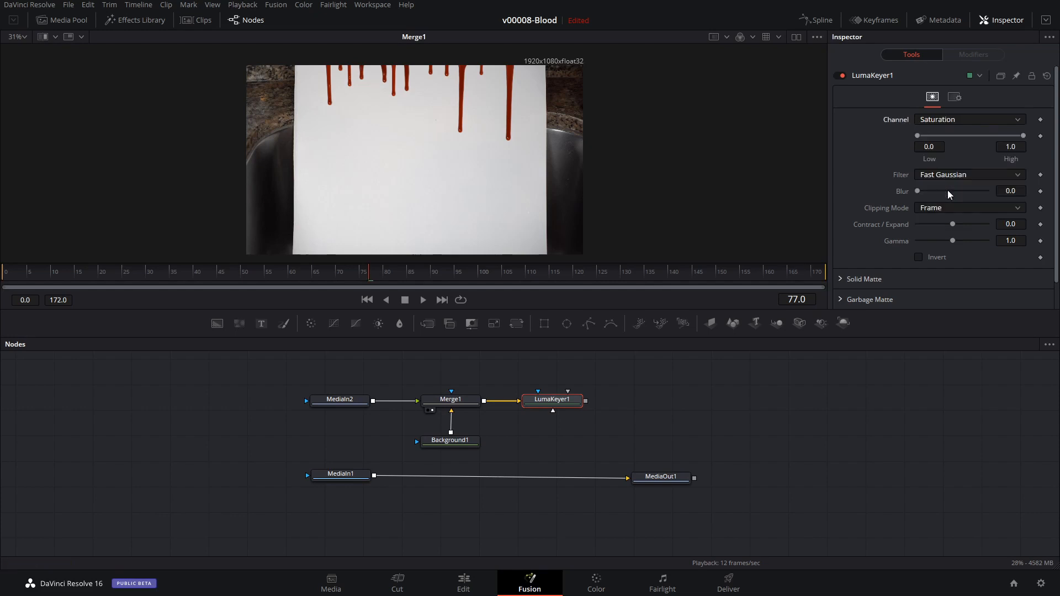
key(1)
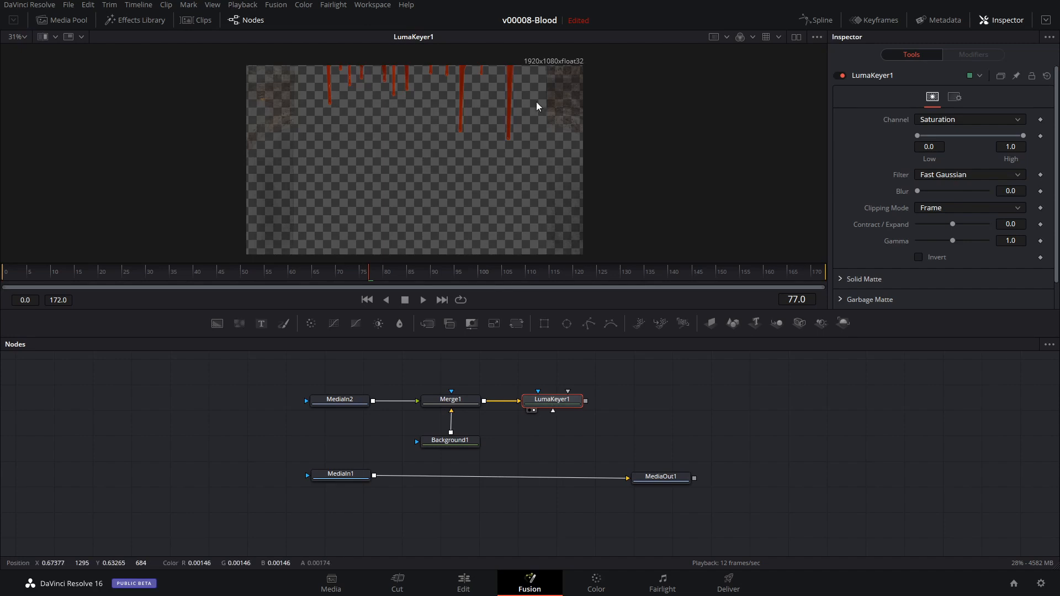
scroll(496, 125, up, 2)
scroll(501, 132, up, 3)
scroll(501, 132, down, 4)
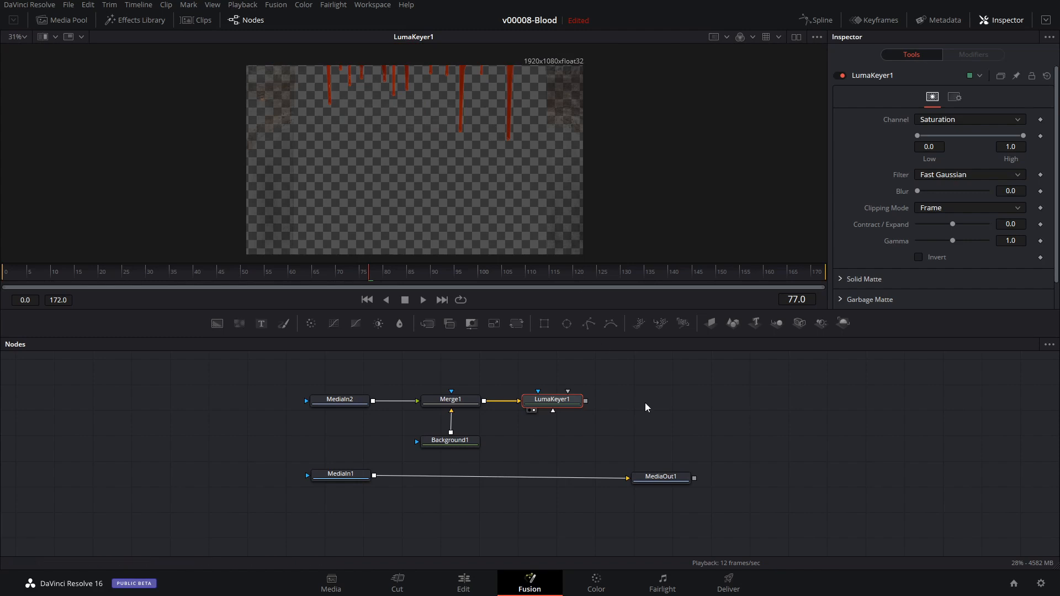
Move MediaIn1 and MediaOut1 lower and farther apart, and display MediaIn1 in the viewer.
drag(667, 476, 782, 493)
drag(354, 476, 452, 495)
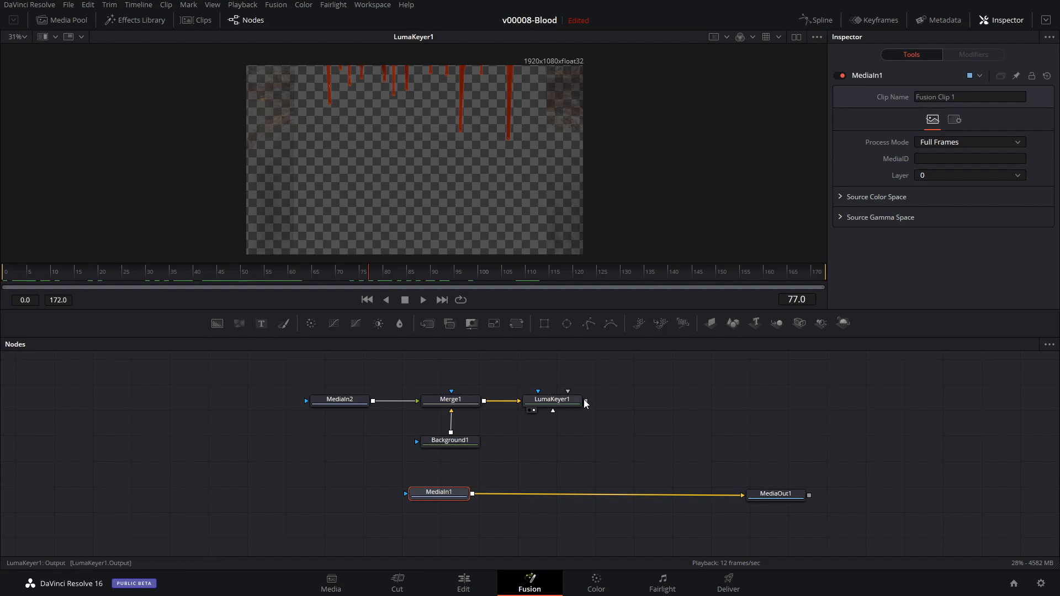
drag(586, 405, 558, 436)
drag(455, 495, 409, 501)
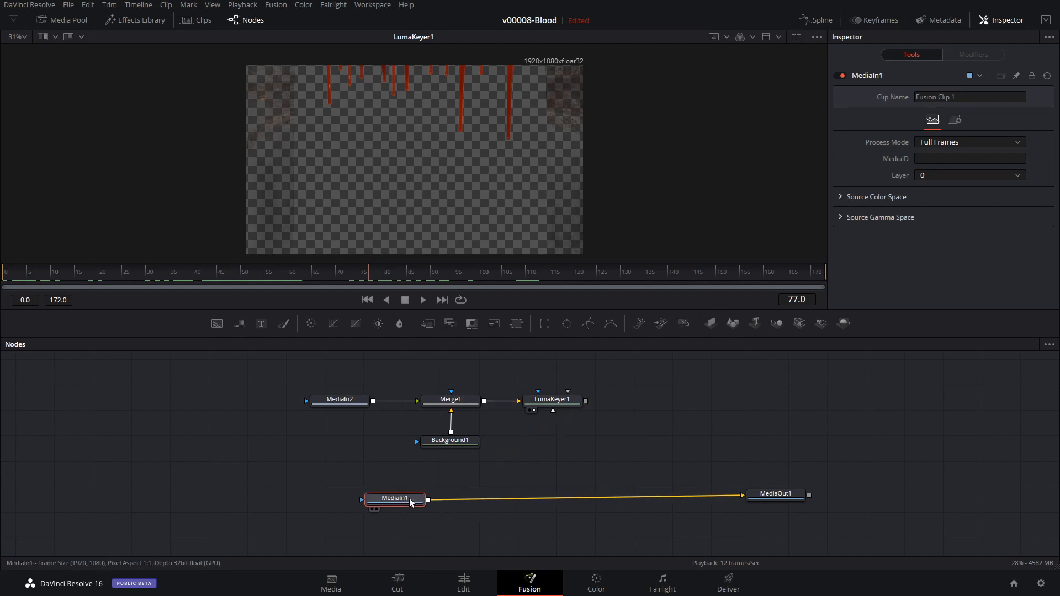
key(1)
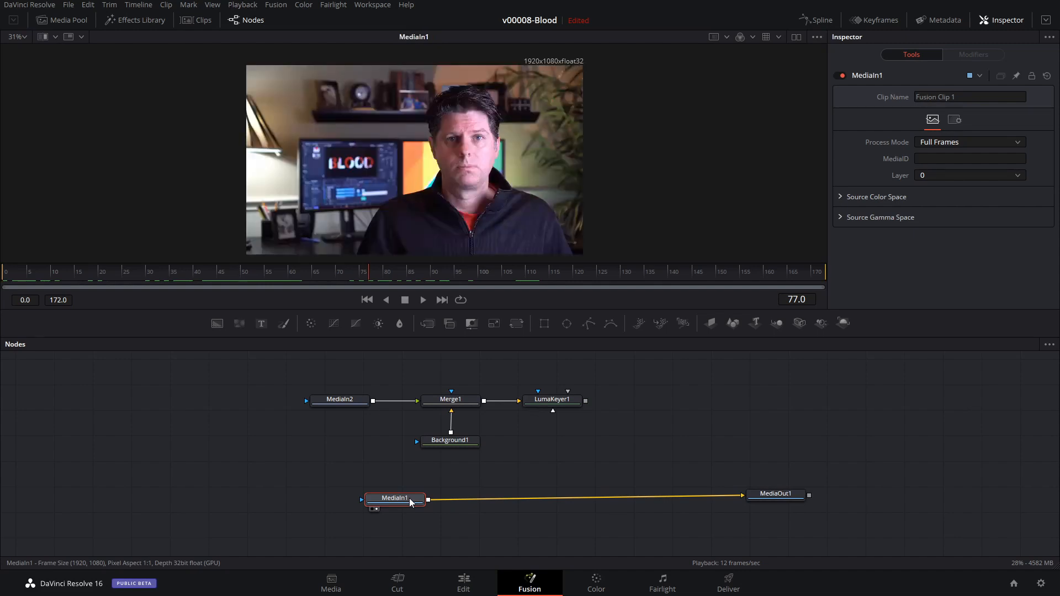
drag(409, 498, 370, 497)
drag(788, 495, 797, 508)
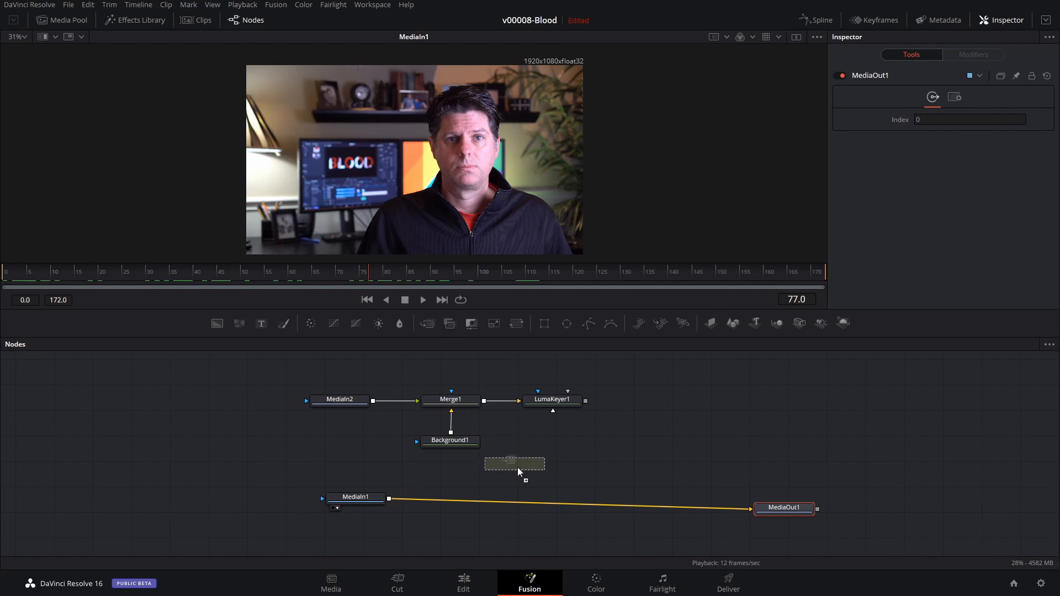
Insert a Merge node between MediaIn1 and MediaOut1, connect LumaKeyer1 to its foreground, and view the composite.
drag(550, 502, 557, 504)
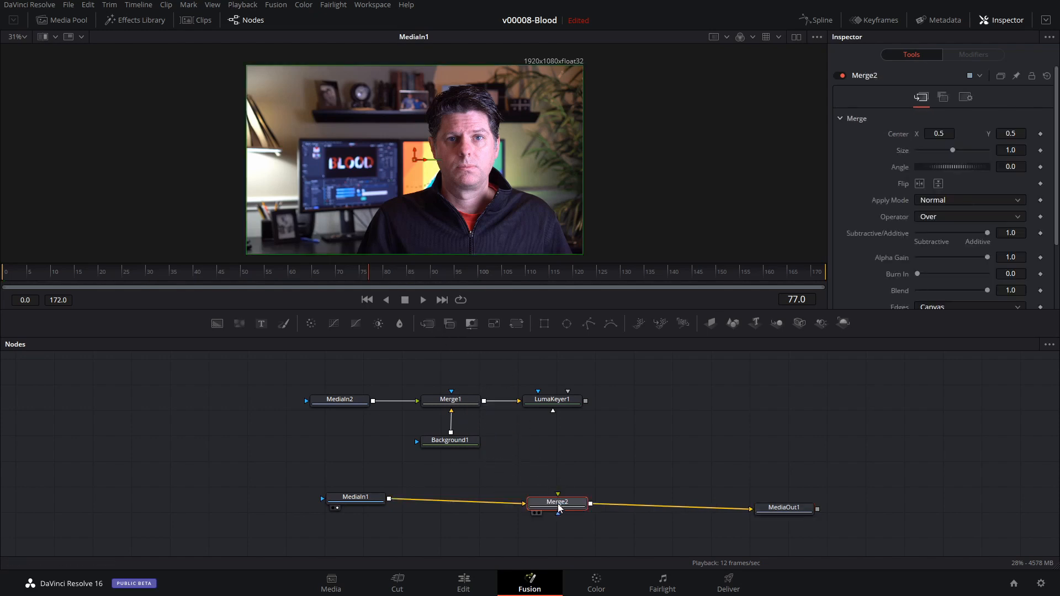
drag(585, 400, 559, 494)
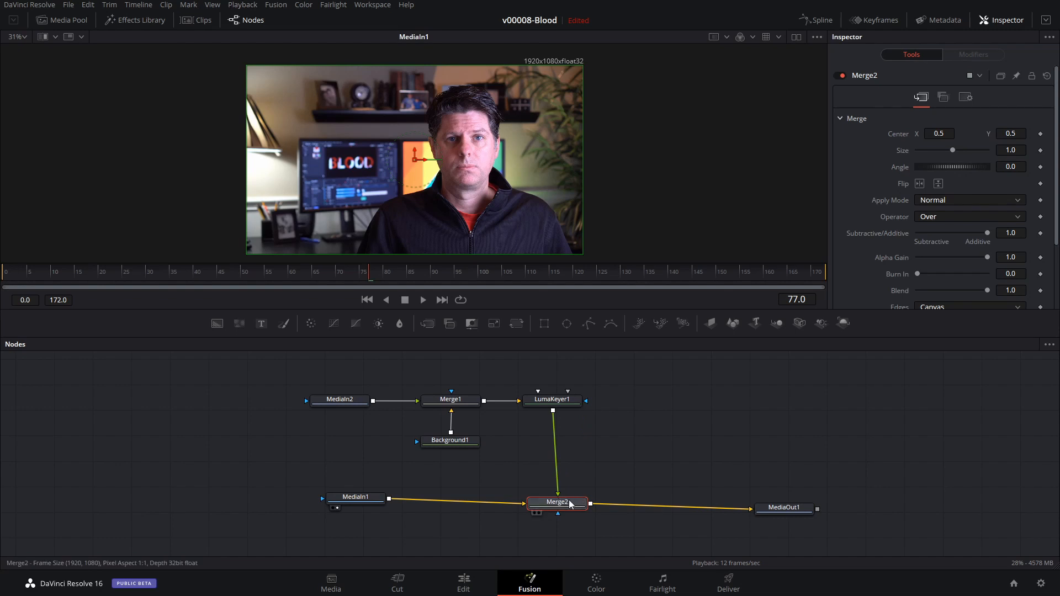
key(1)
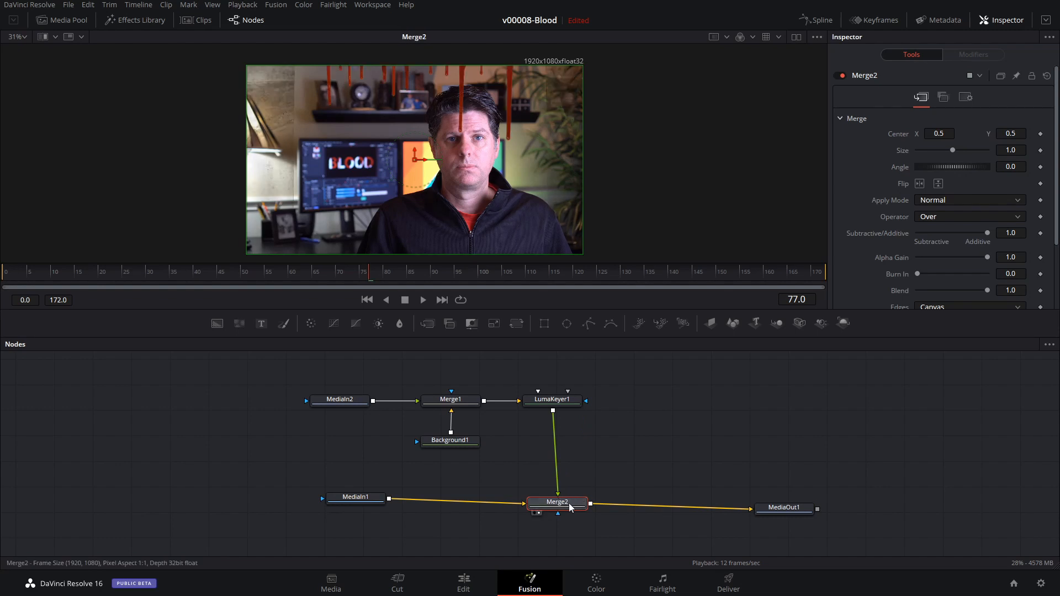
Scrub the composite to frame 96 and insert a Transform node between LumaKeyer1 and Merge2.
drag(486, 271, 454, 276)
drag(454, 276, 497, 276)
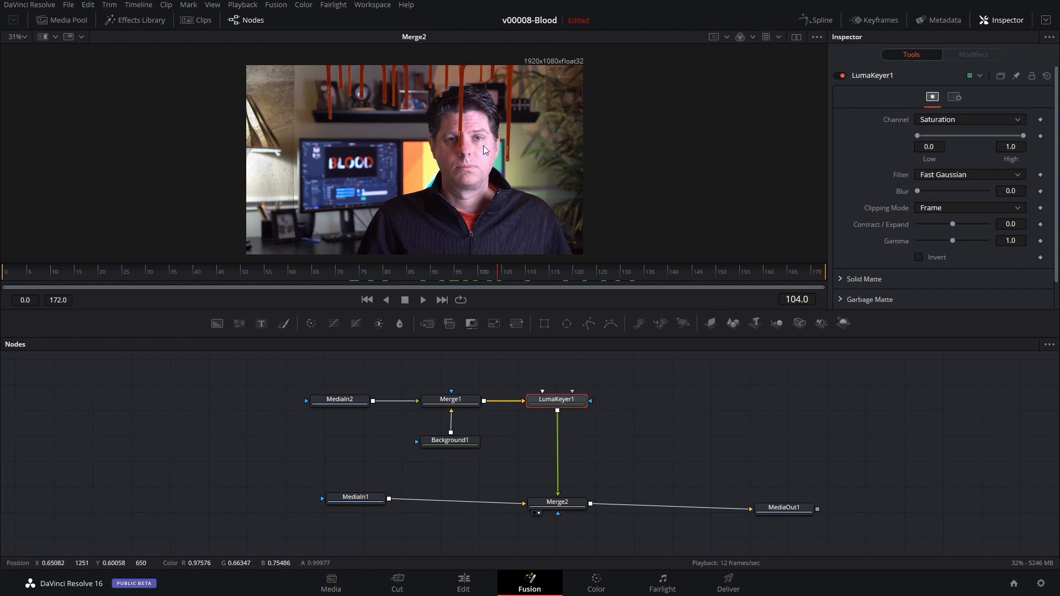
click(463, 274)
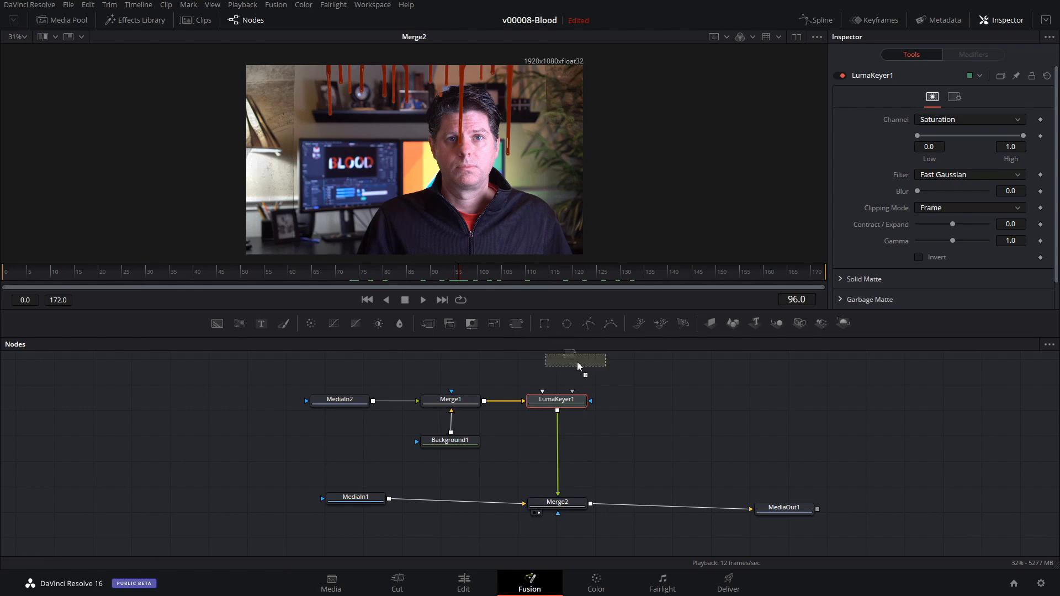
drag(571, 455, 557, 457)
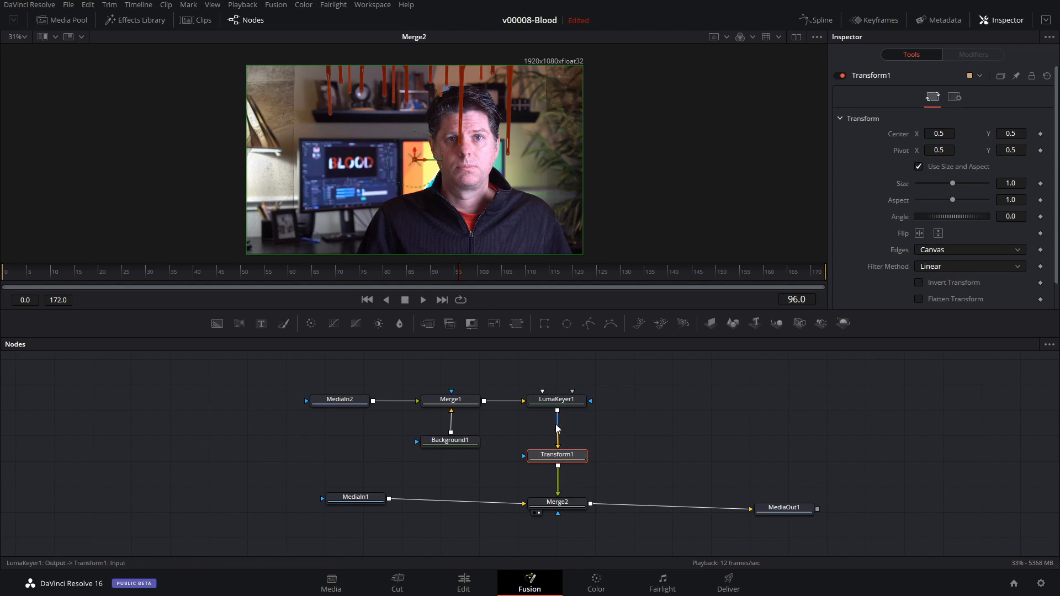
Using Merge2, shift the blood overlay to a center of about X 0.56, Y 0.16, checking it at frame 156.
click(555, 502)
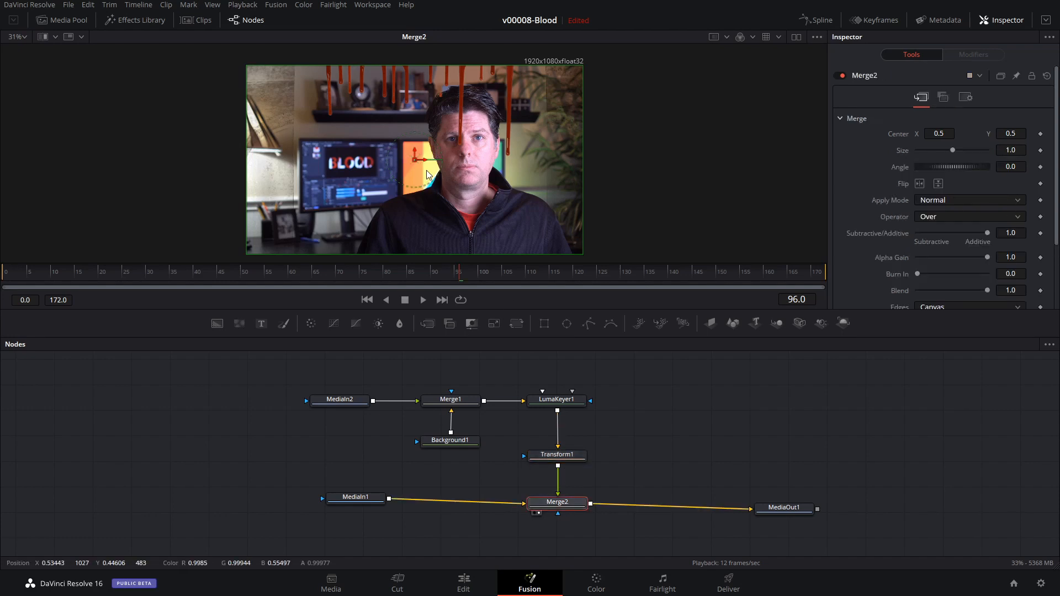
drag(414, 152, 416, 219)
click(748, 279)
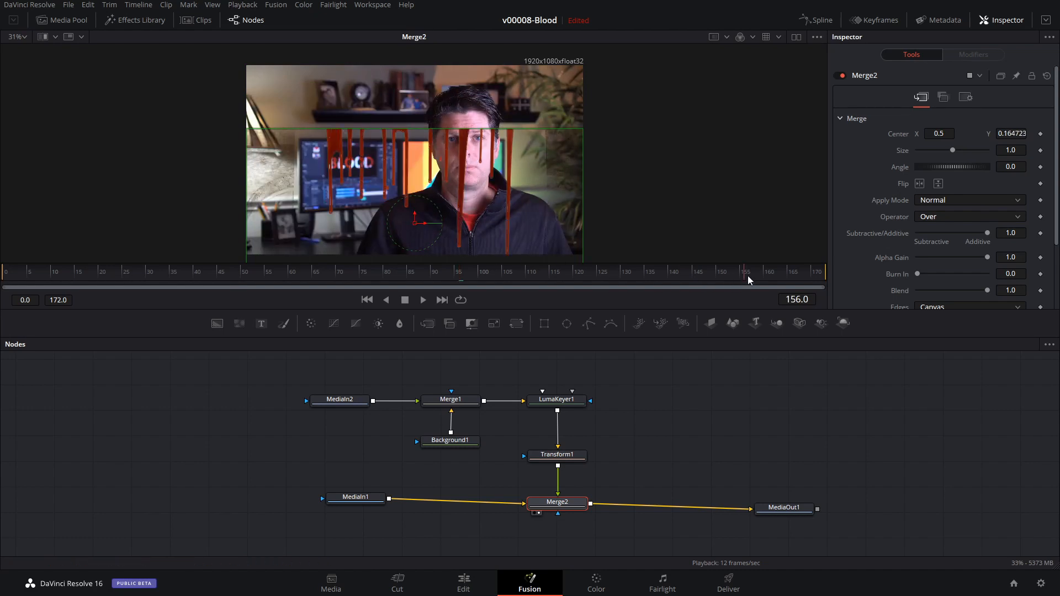
drag(426, 224, 446, 223)
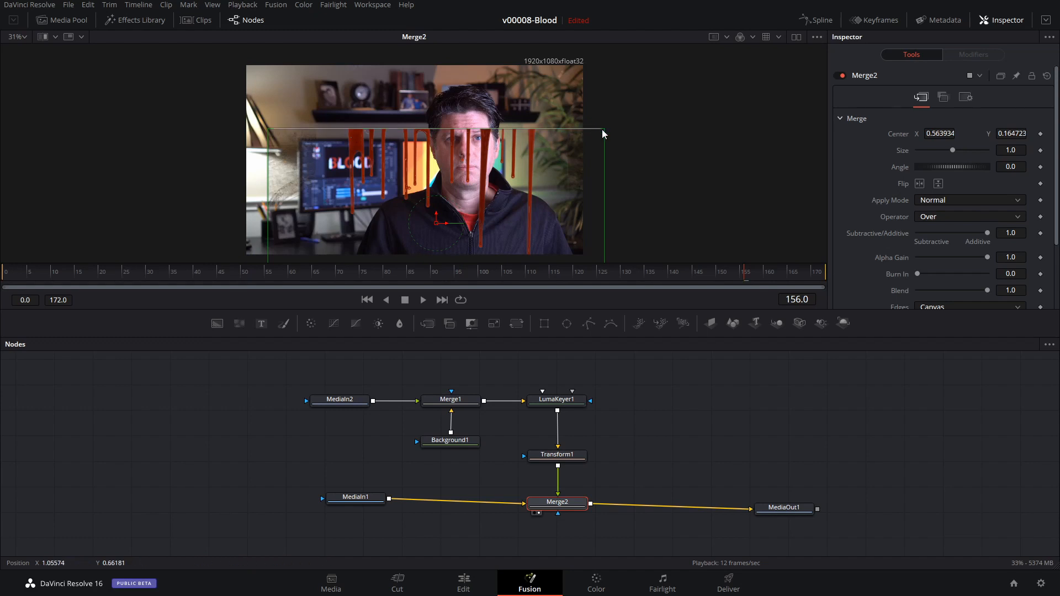
Scale the blood overlay in Merge2 down to about 0.45 and reposition it over the face.
drag(601, 131, 551, 159)
drag(442, 224, 462, 200)
scroll(462, 200, up, 5)
drag(486, 117, 506, 171)
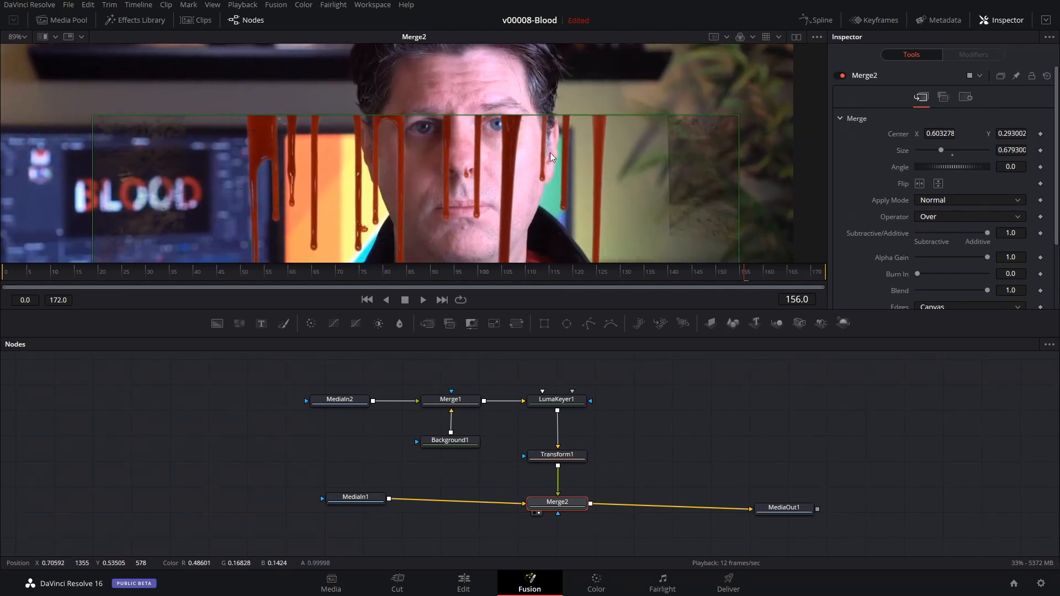
drag(737, 114, 675, 151)
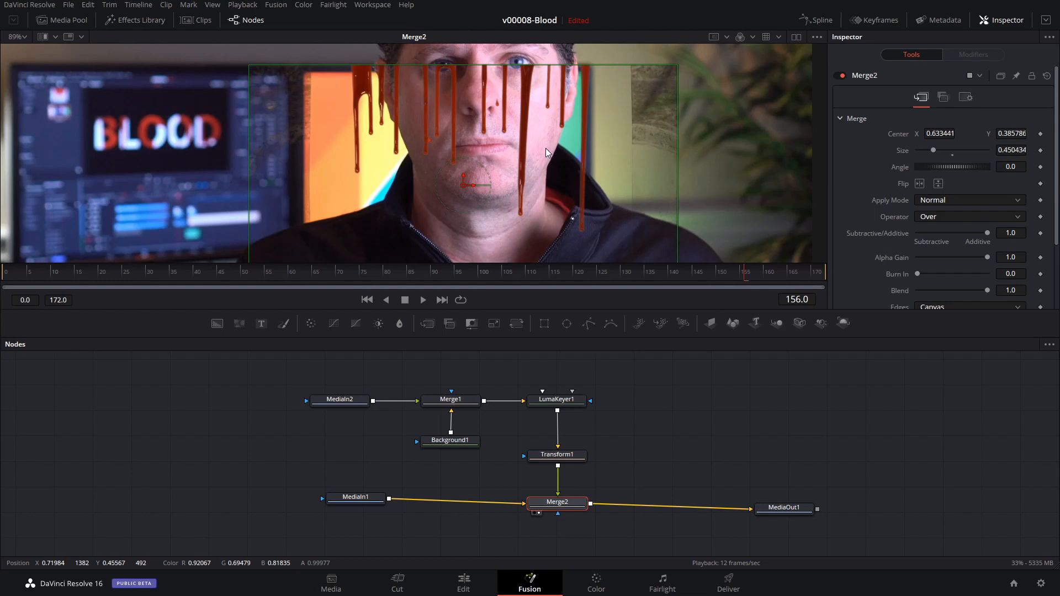
Fine-tune Merge2 so the drips start at the eyes, with size about 0.43 and center about X 0.63, Y 0.40.
scroll(545, 148, up, 2)
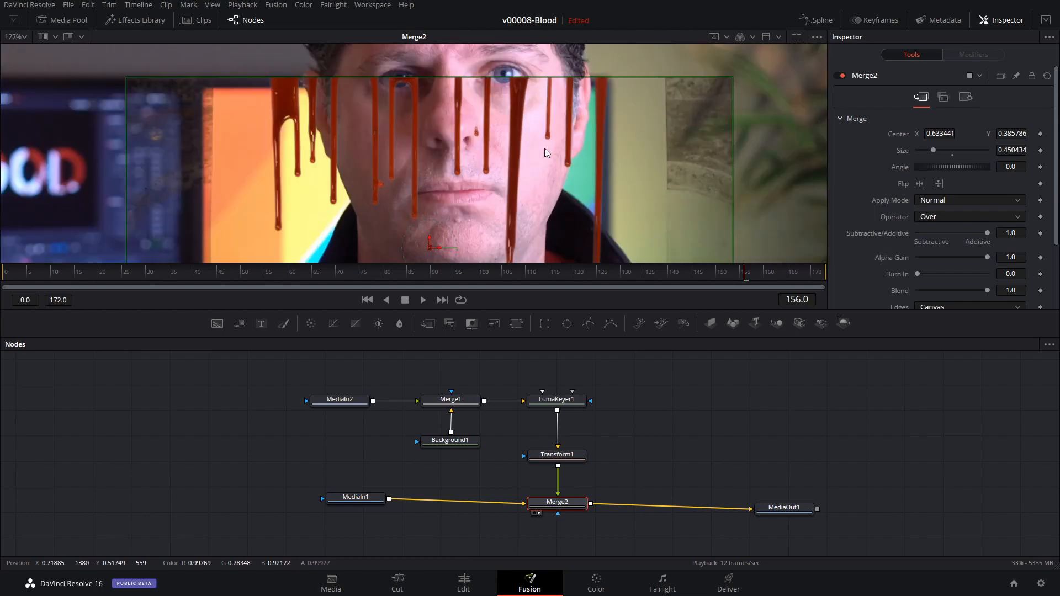
drag(429, 249, 426, 235)
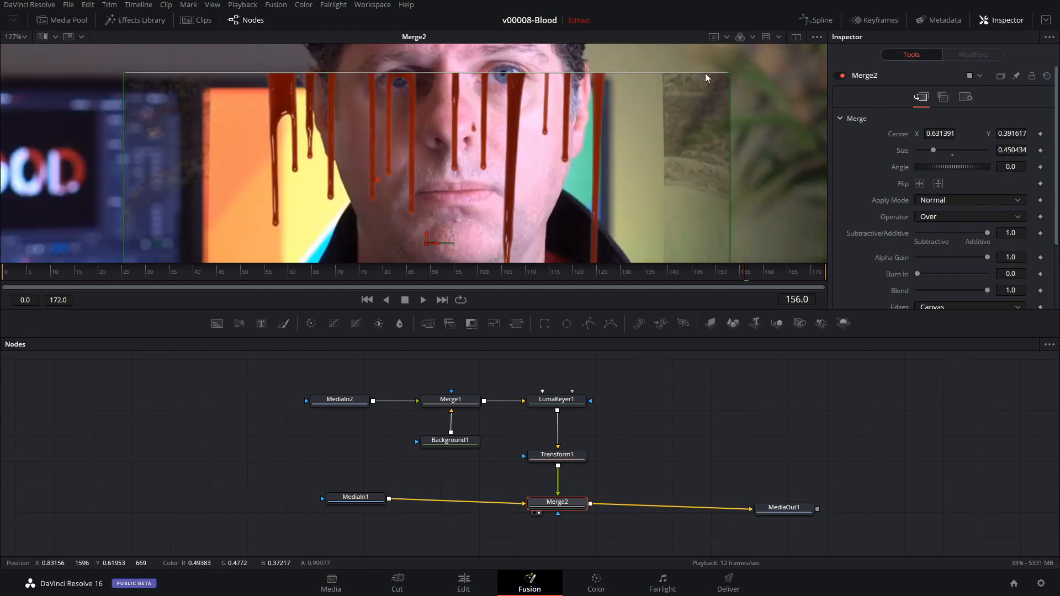
drag(730, 72, 701, 89)
drag(426, 238, 433, 238)
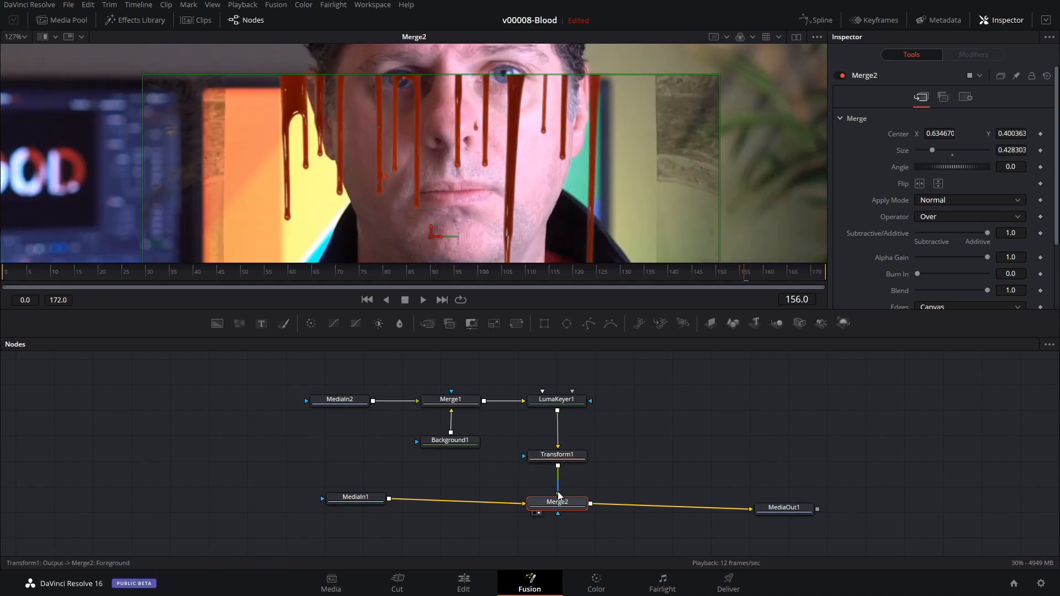
Disconnect Transform1 from Merge2's foreground and move MediaIn1 farther from Merge2 to make room for another node.
drag(559, 496, 594, 469)
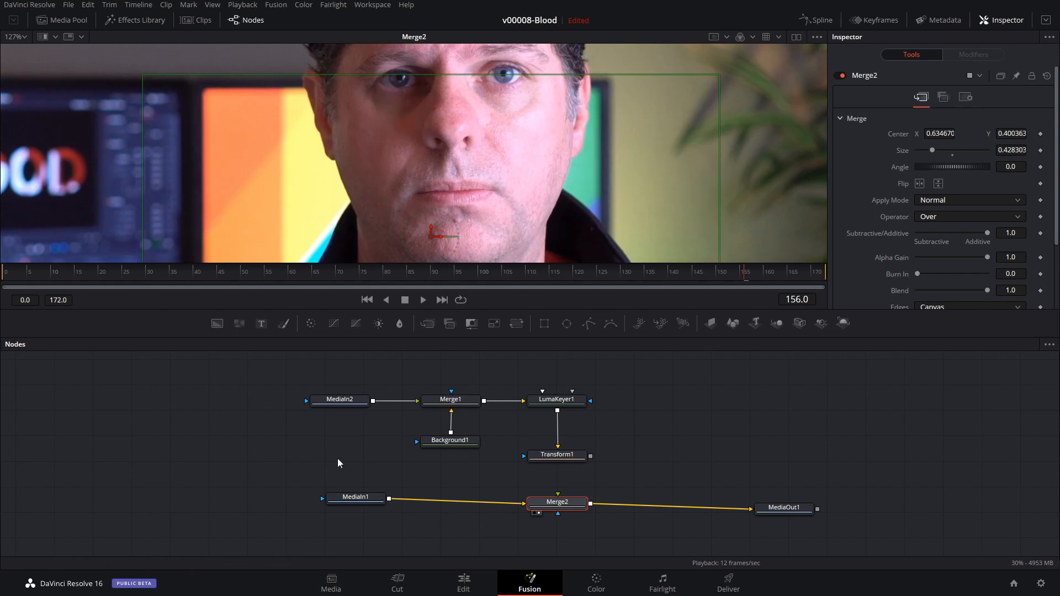
drag(356, 498, 322, 505)
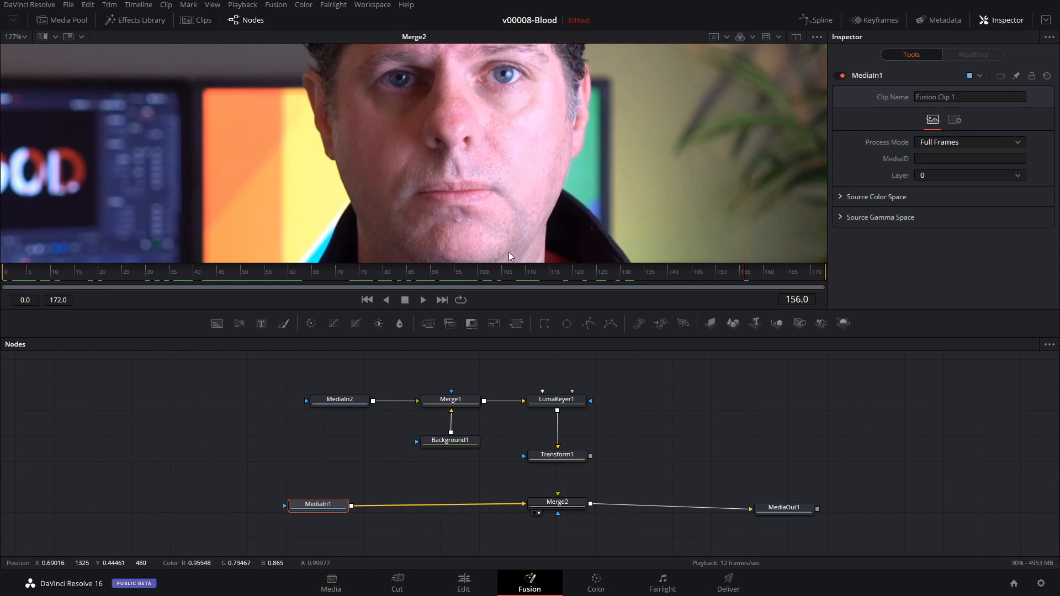
drag(335, 508, 324, 506)
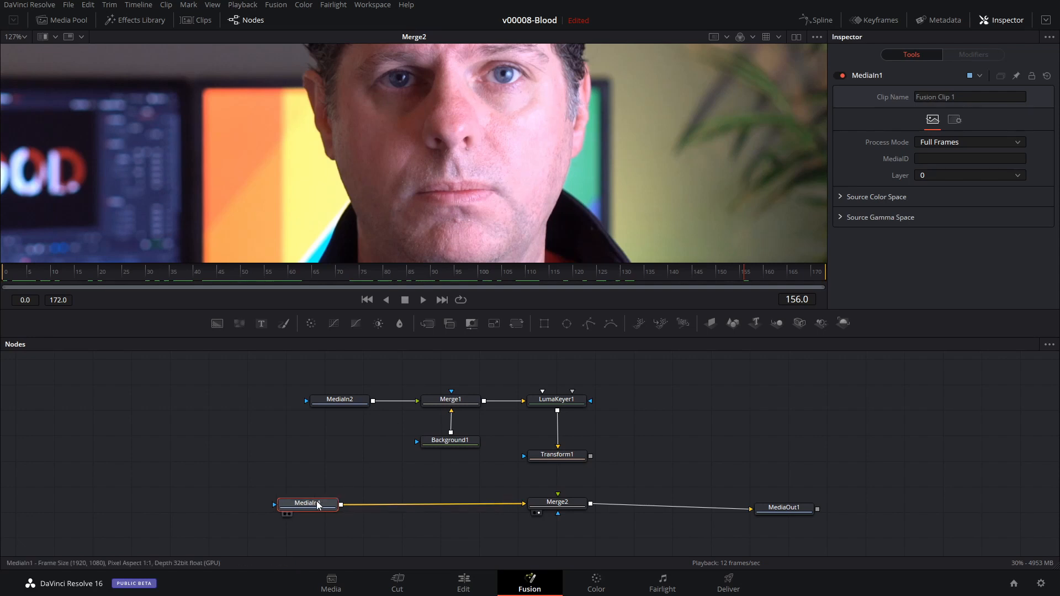
Insert a Planar Tracker node between MediaIn1 and Merge2.
key(shift+space)
text(Luma Keyer)
key(ctrl+a)
text(plan)
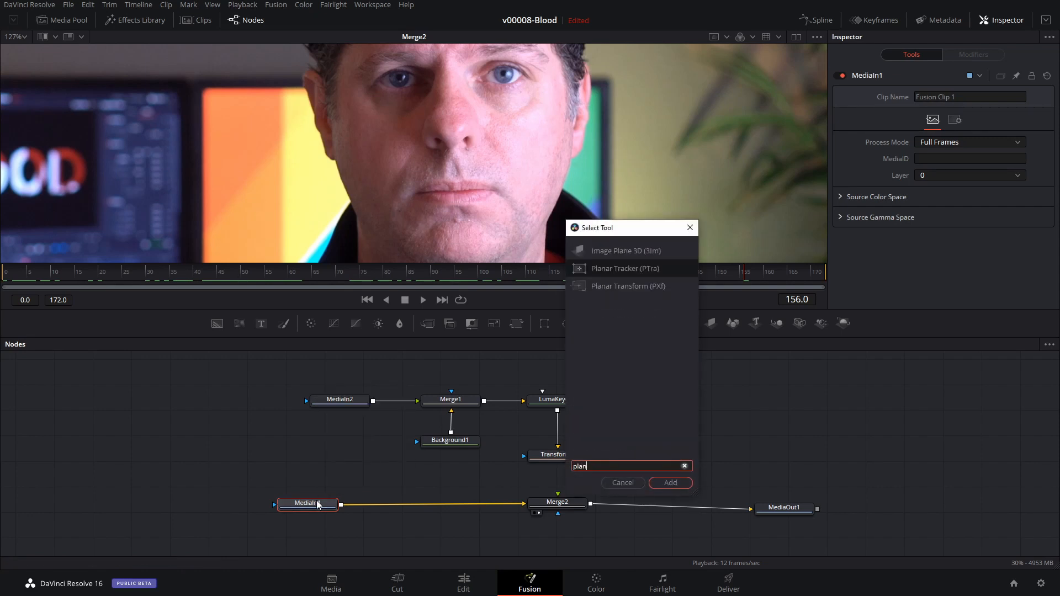
click(617, 270)
click(687, 486)
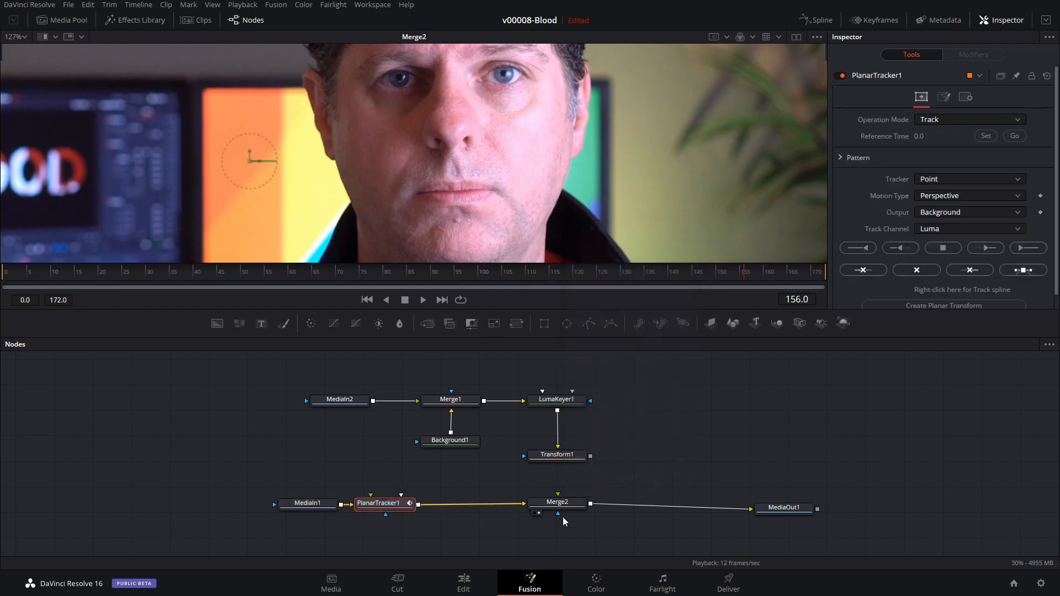
Set PlanarTracker1 to the Hybrid Point/Area tracker with Translation motion type, starting from frame 0.
drag(390, 506, 407, 506)
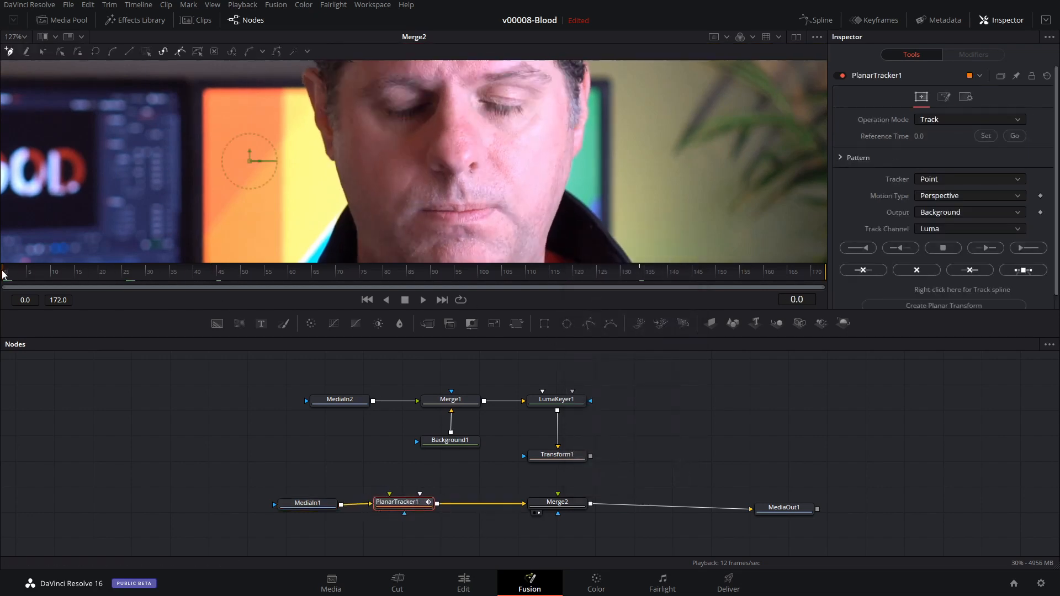
click(975, 178)
click(974, 202)
click(970, 194)
click(970, 213)
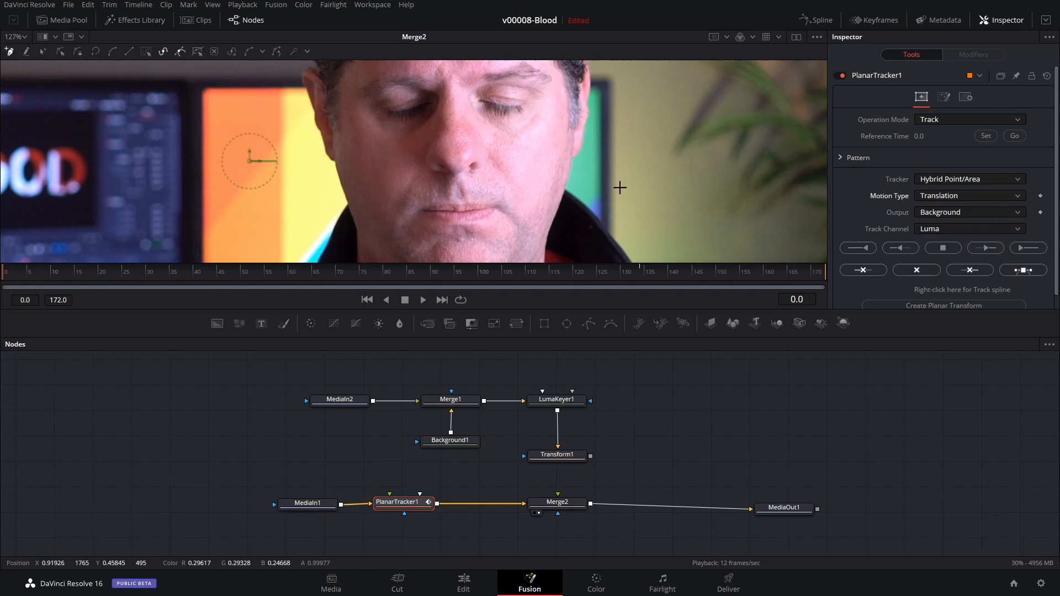
Outline the cheek below the eye on the lit side of the face with a closed tracking shape and track it to the clip's end.
click(550, 99)
click(535, 115)
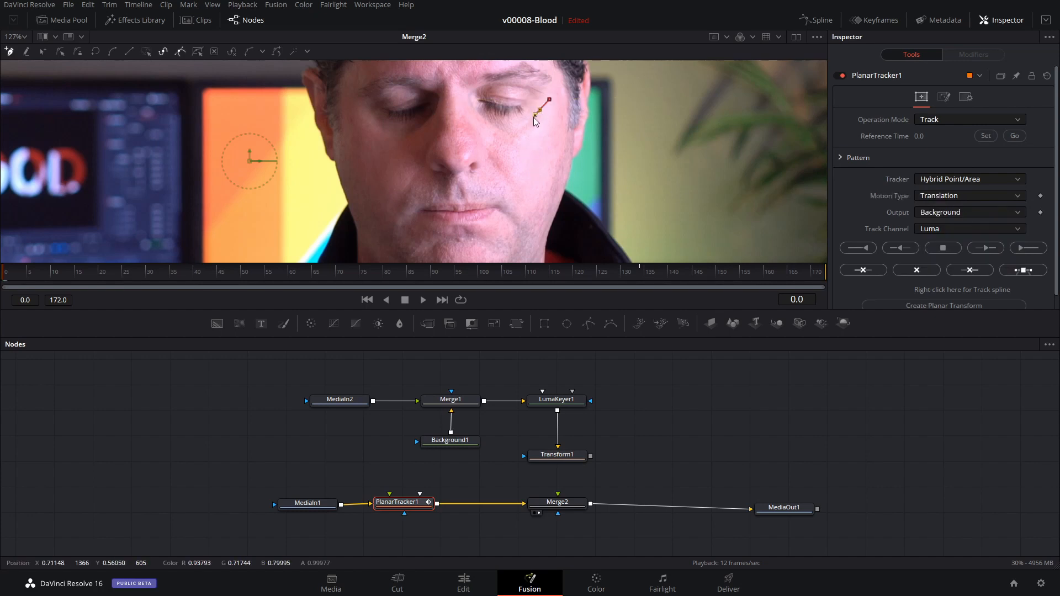
click(521, 125)
click(506, 130)
click(495, 135)
click(490, 153)
click(501, 189)
click(515, 212)
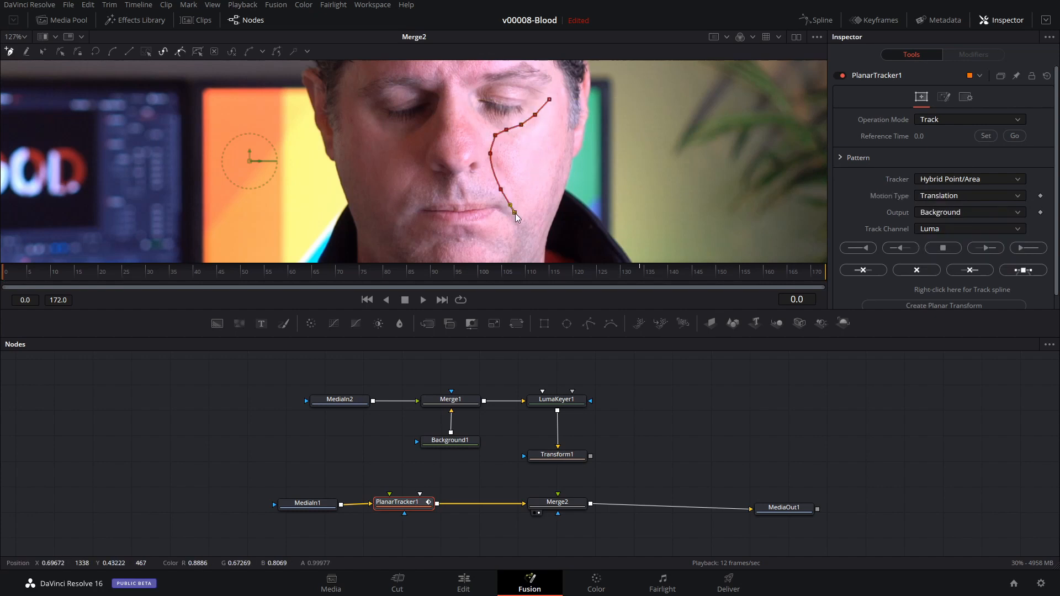
click(533, 221)
click(546, 212)
click(558, 172)
click(561, 147)
click(560, 129)
click(550, 101)
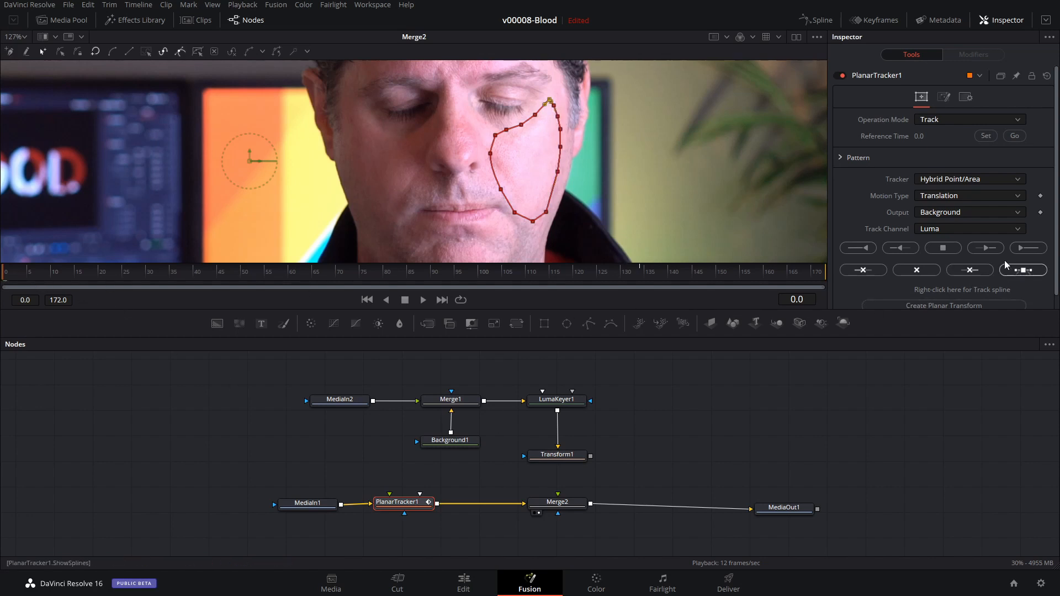
click(1028, 250)
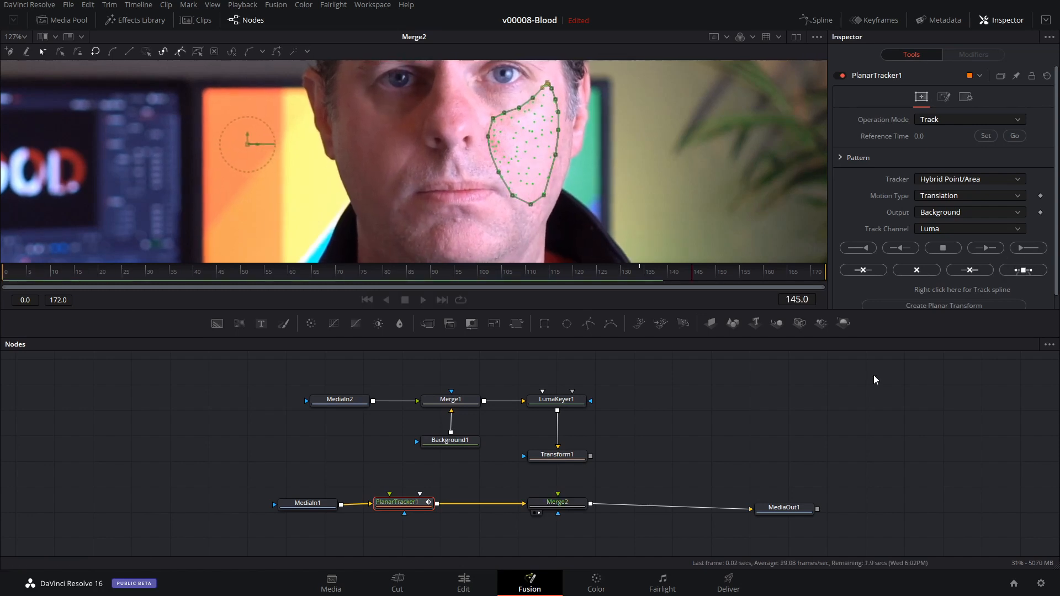
Create a Planar Transform from the track and connect it between Transform1 and Merge2's foreground.
drag(412, 503, 410, 506)
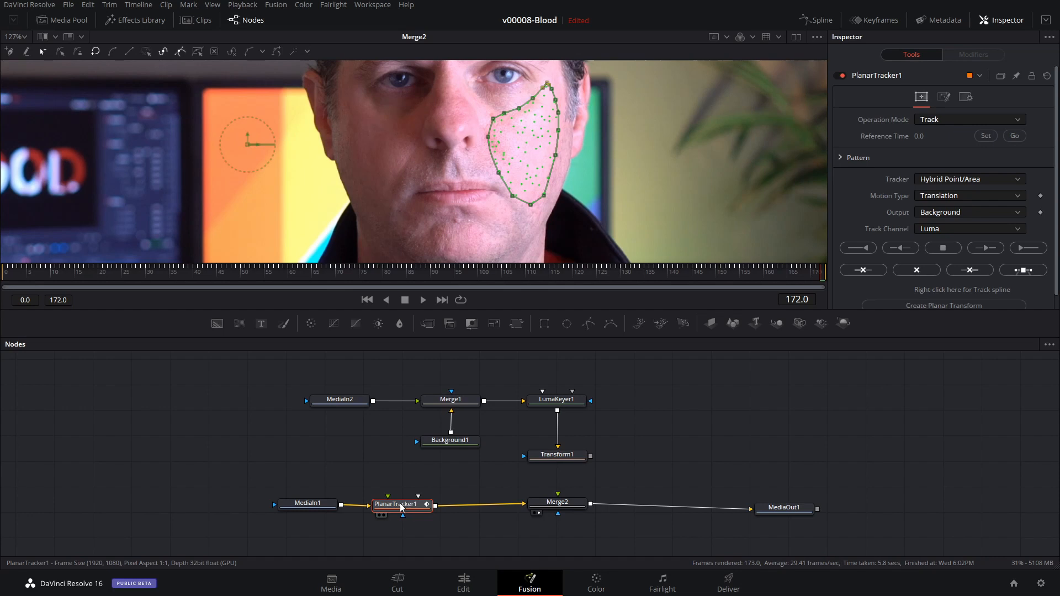
scroll(874, 300, down, 1)
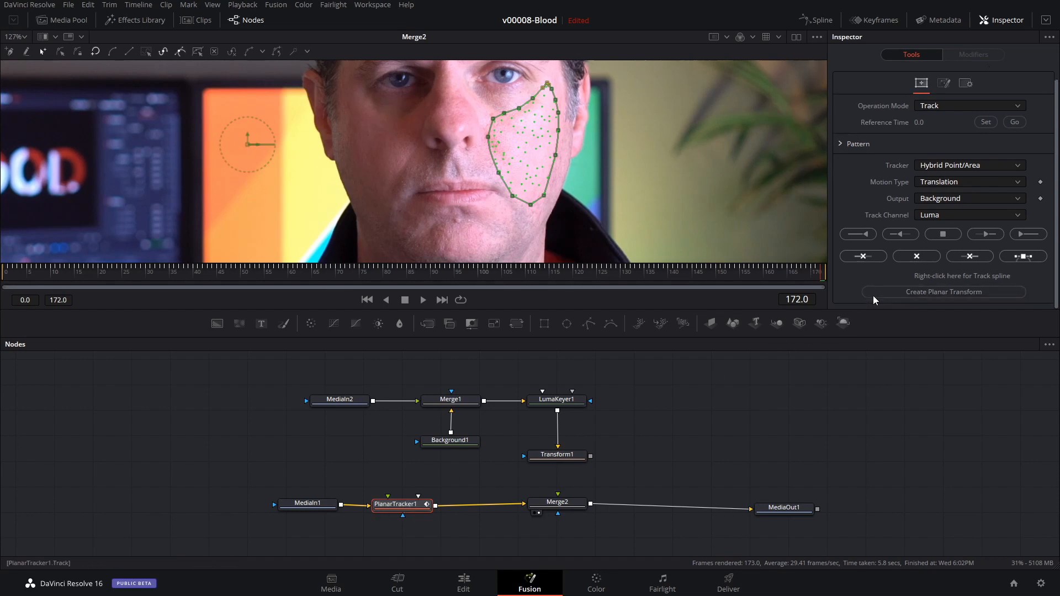
click(920, 290)
drag(193, 419, 557, 448)
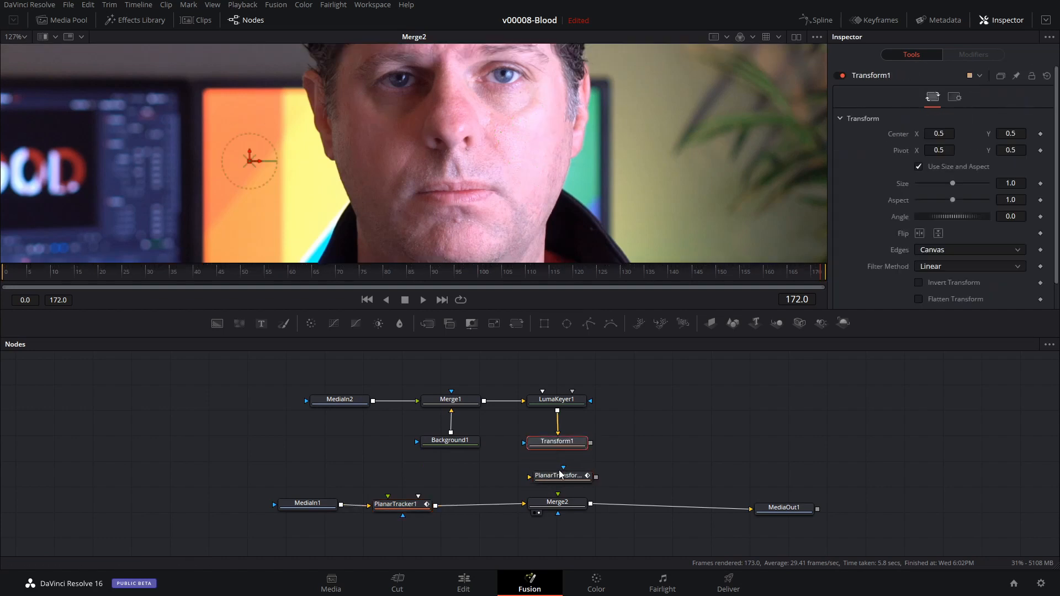
click(558, 475)
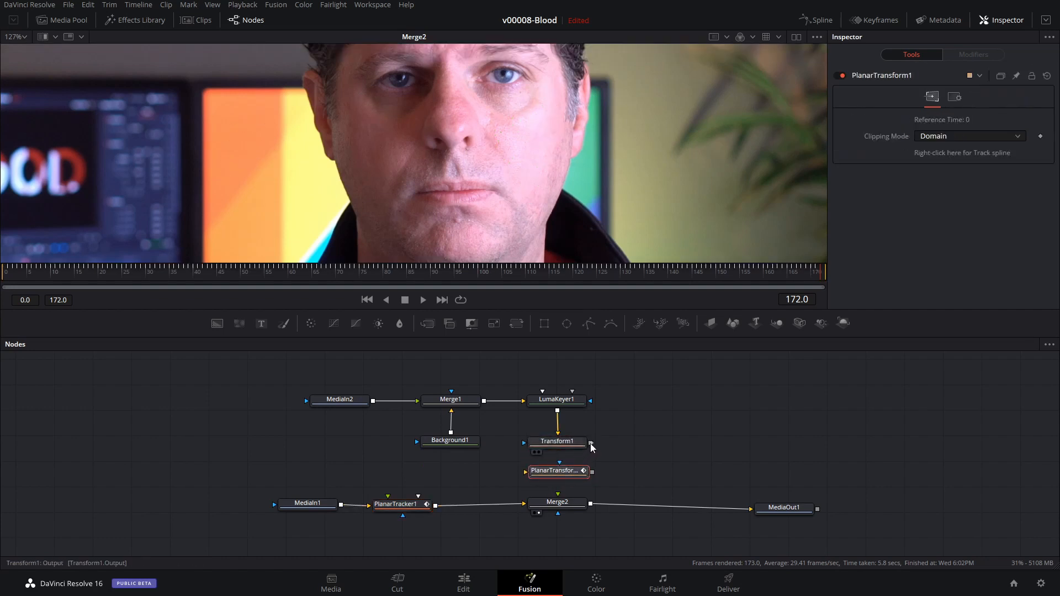
drag(591, 443, 558, 504)
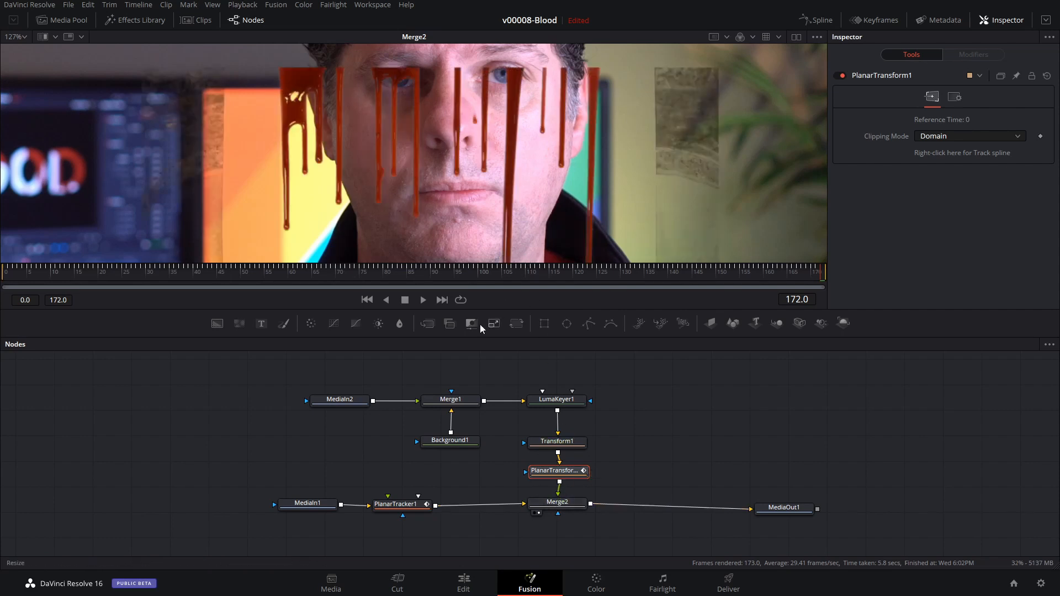
Play the composite from near the start to check that the blood follows the face.
drag(224, 278, 97, 291)
key(space)
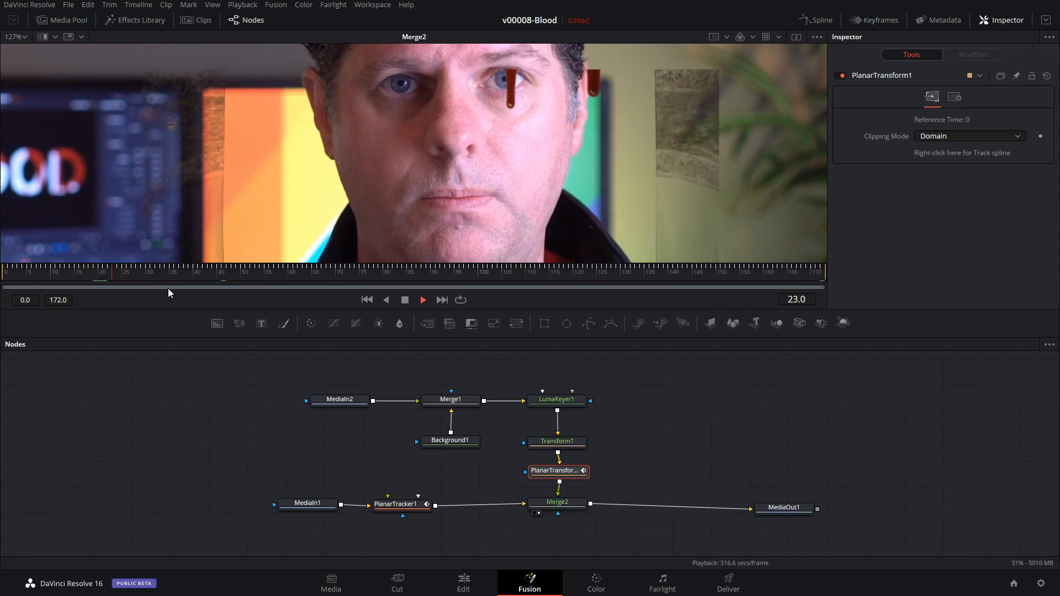
click(383, 280)
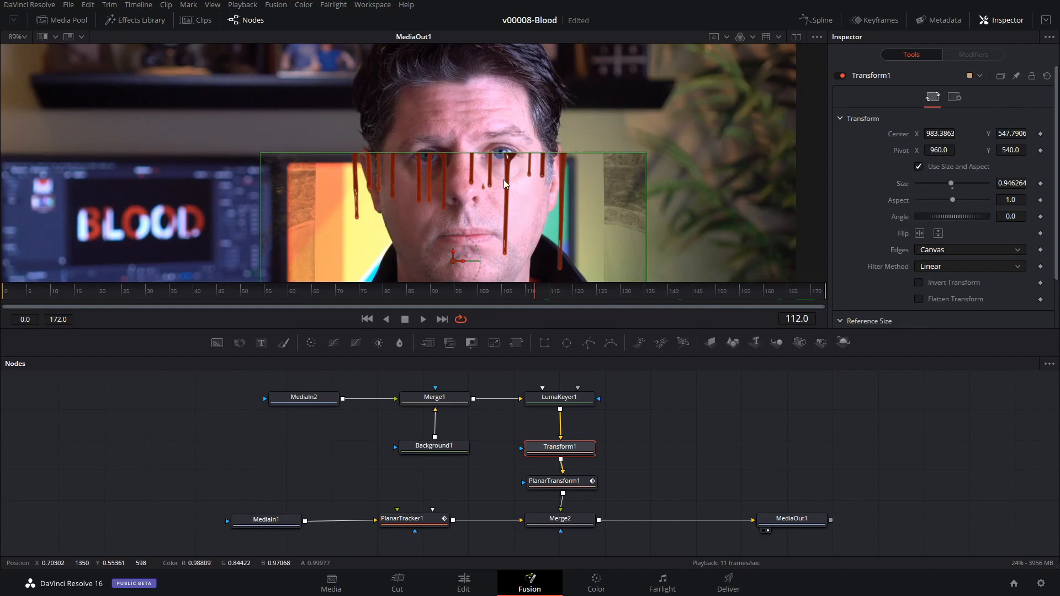
Add a Polygon mask node connected to MediaIn2's mask input and invert it.
ctrl+scroll(512, 198, up, 2)
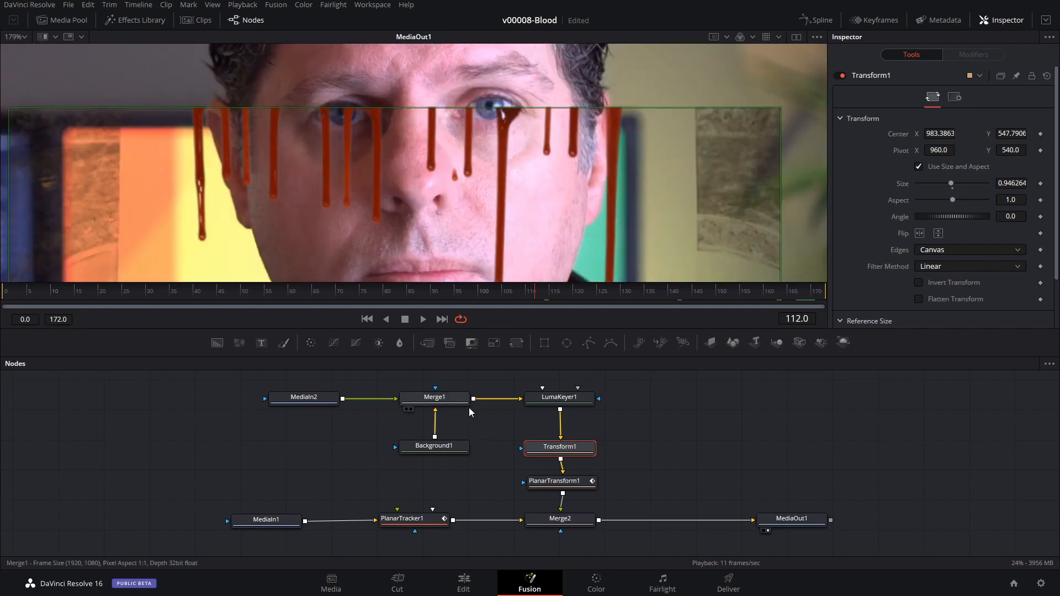
drag(628, 418, 637, 448)
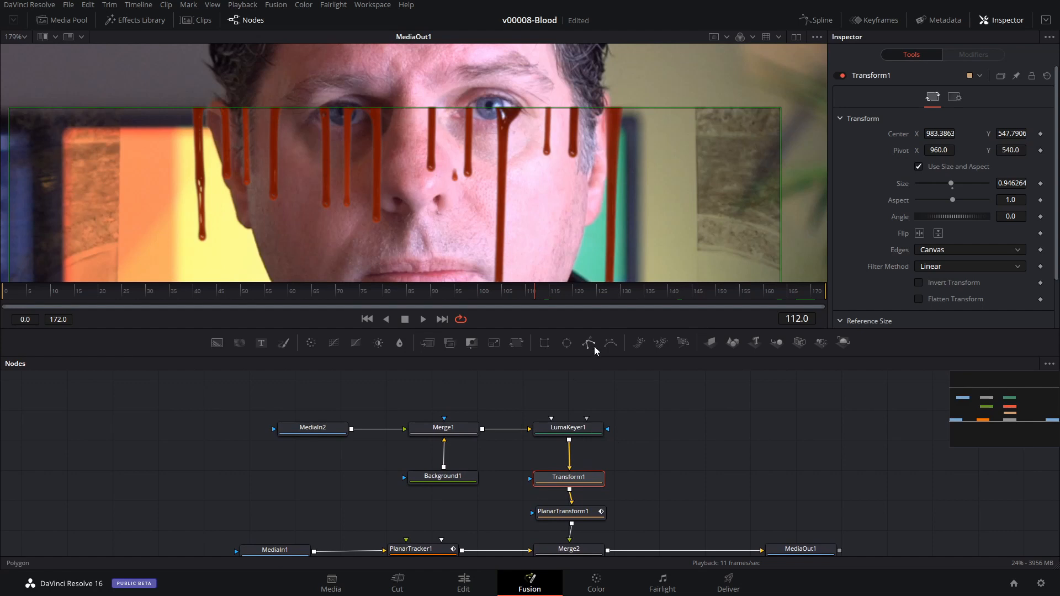
mouse_move(592, 350)
mouse_down()
mouse_move(423, 392)
mouse_move(308, 395)
mouse_move(325, 403)
mouse_move(274, 440)
mouse_up()
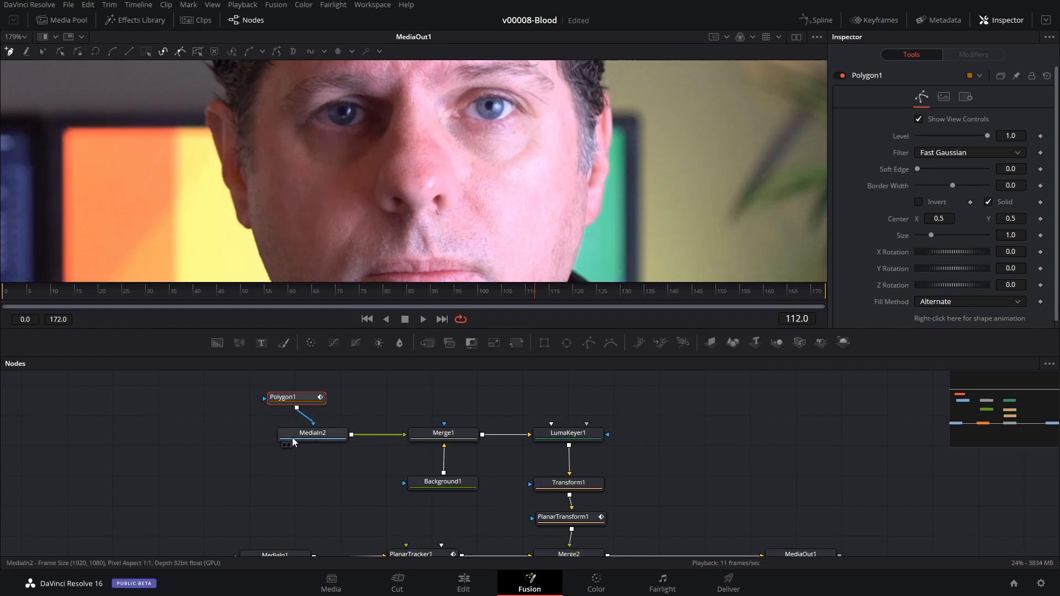
drag(298, 395, 318, 391)
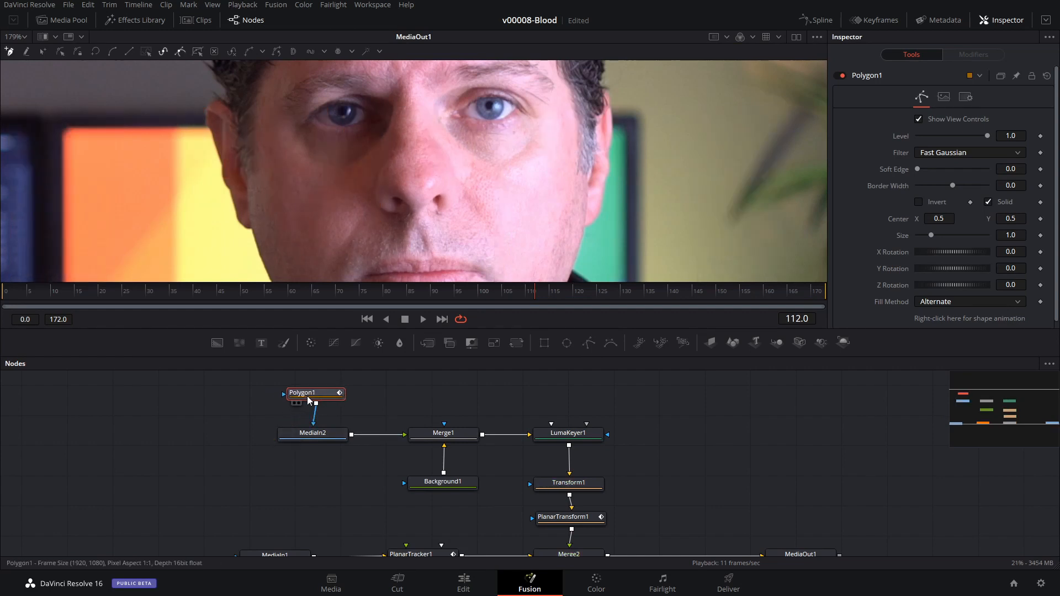
click(919, 203)
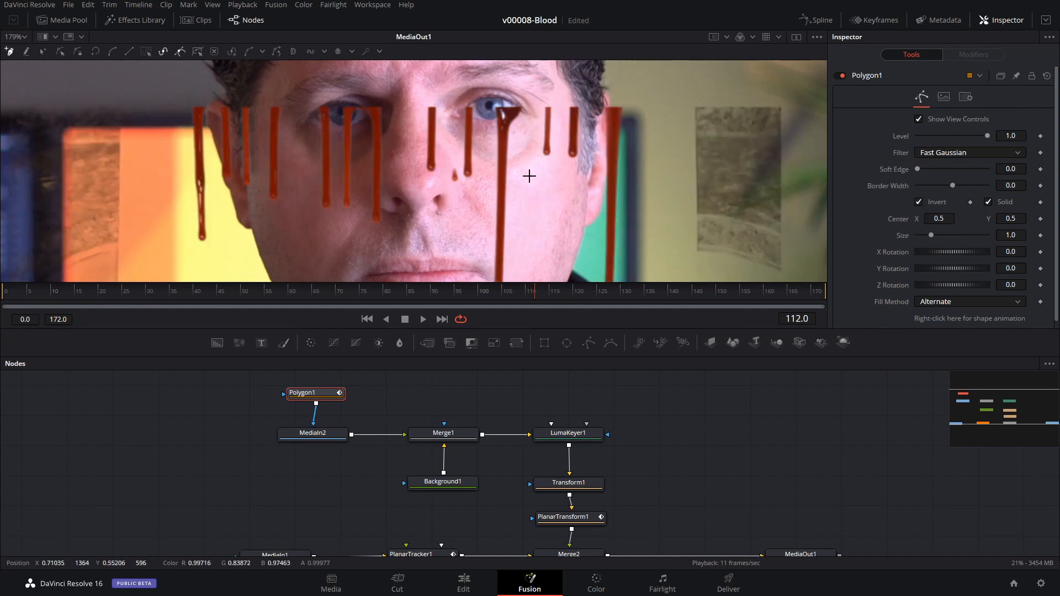
Lower Merge2's Alpha Gain to 0.575 so the face shows through the blood overlay.
scroll(633, 418, down, 2)
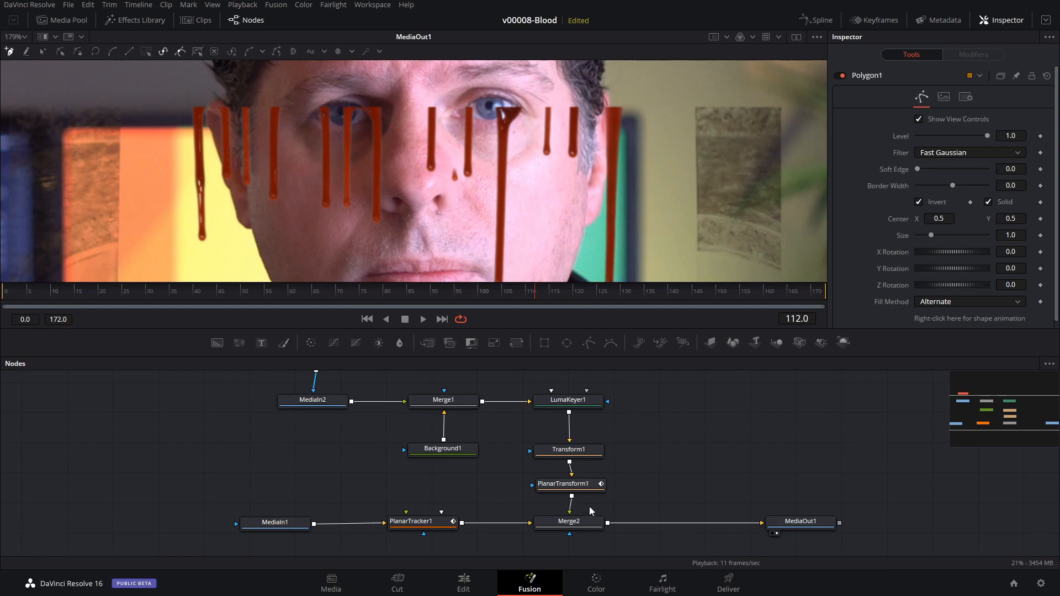
click(582, 522)
scroll(542, 273, up, 2)
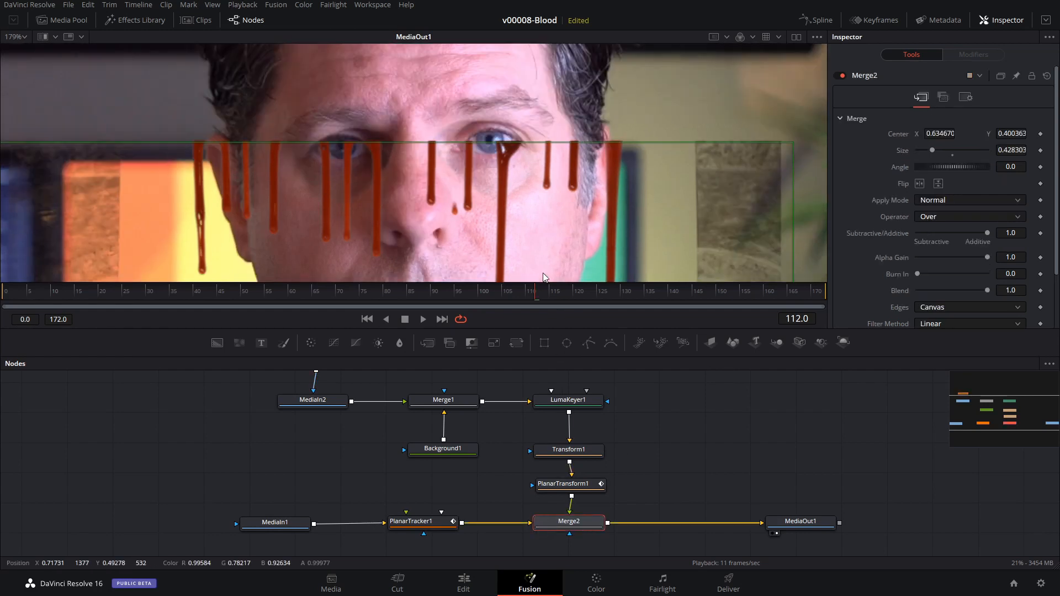
click(952, 257)
drag(935, 256, 959, 257)
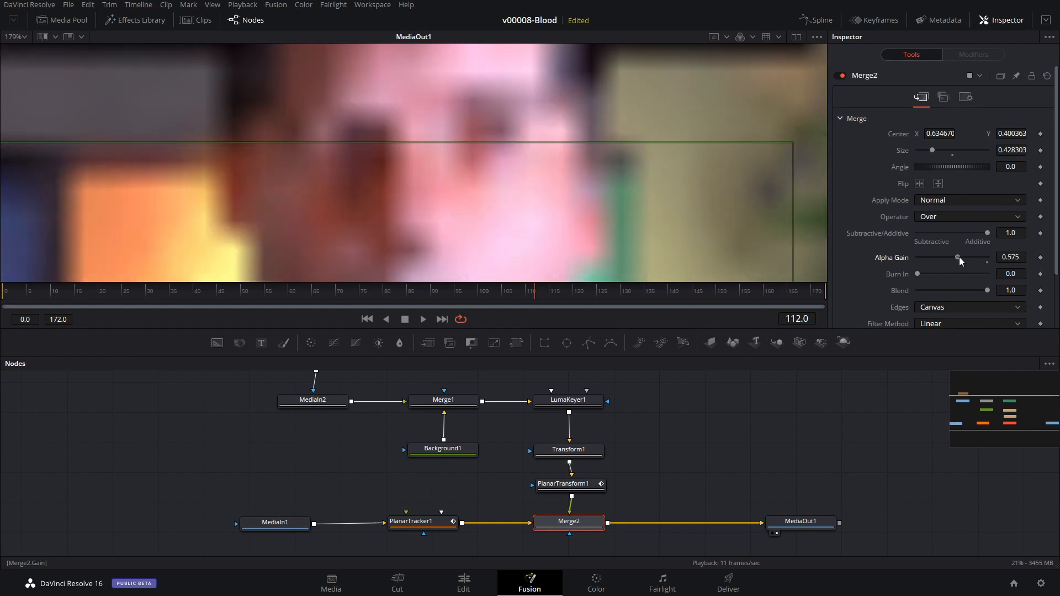
Draw a closed Polygon1 mask along the lower eyelid and around the drips down that cheek, and turn off the mask's inversion.
scroll(579, 511, up, 3)
click(304, 426)
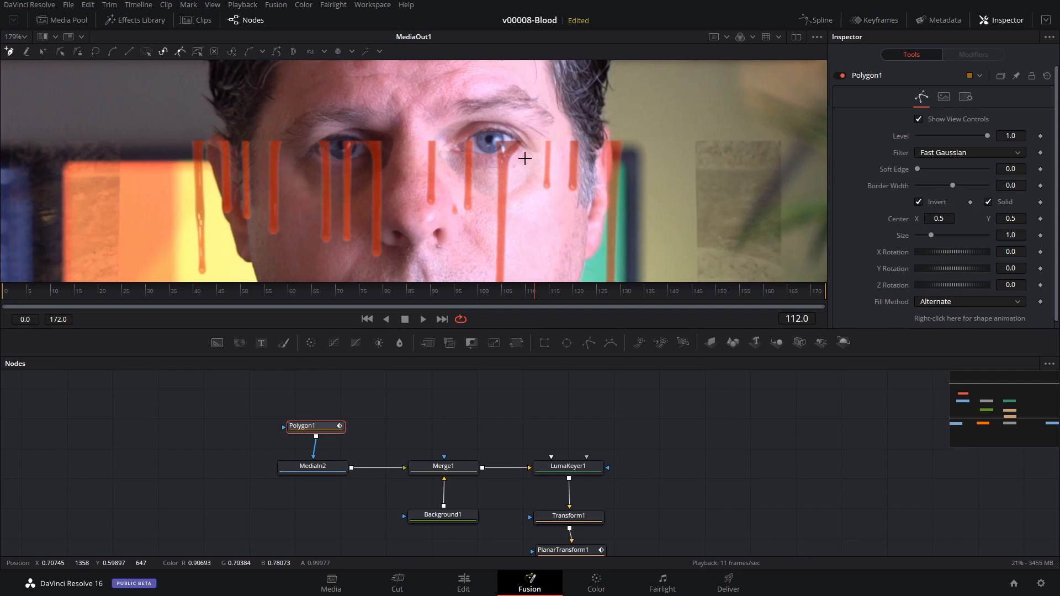
scroll(520, 152, up, 3)
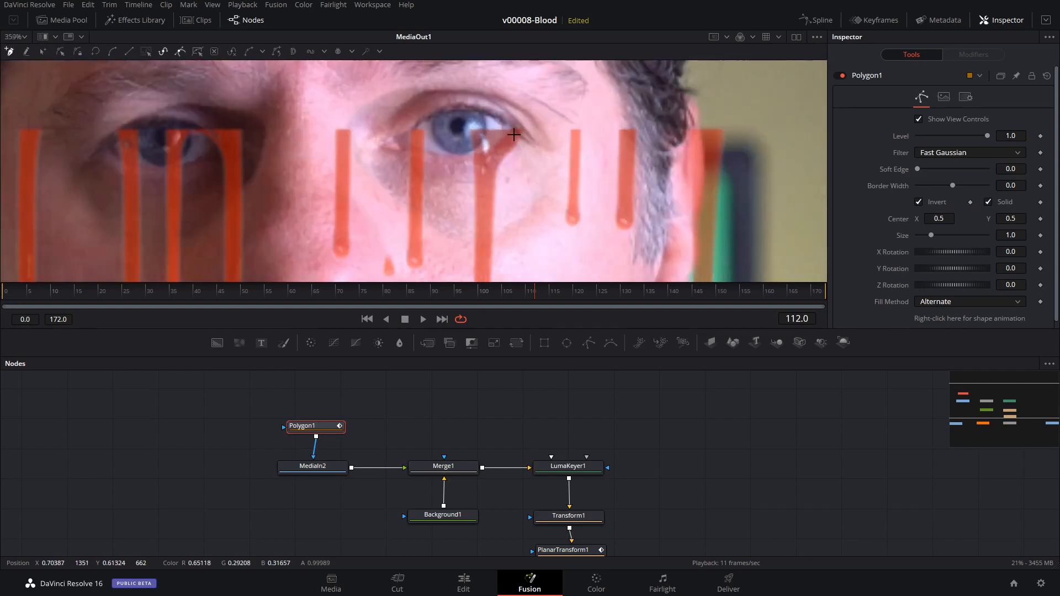
mouse_move(512, 133)
mouse_down()
mouse_move(462, 157)
mouse_move(395, 151)
mouse_move(396, 197)
mouse_up()
scroll(398, 203, down, 3)
click(409, 205)
scroll(408, 206, down, 3)
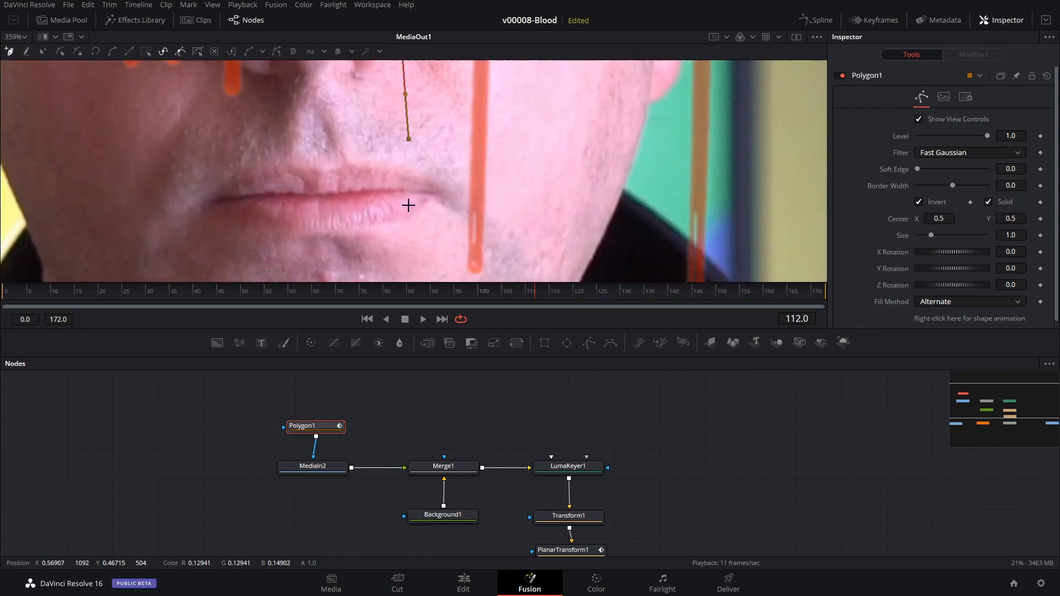
click(420, 212)
scroll(420, 214, down, 3)
click(418, 230)
click(483, 228)
click(516, 228)
scroll(544, 193, up, 3)
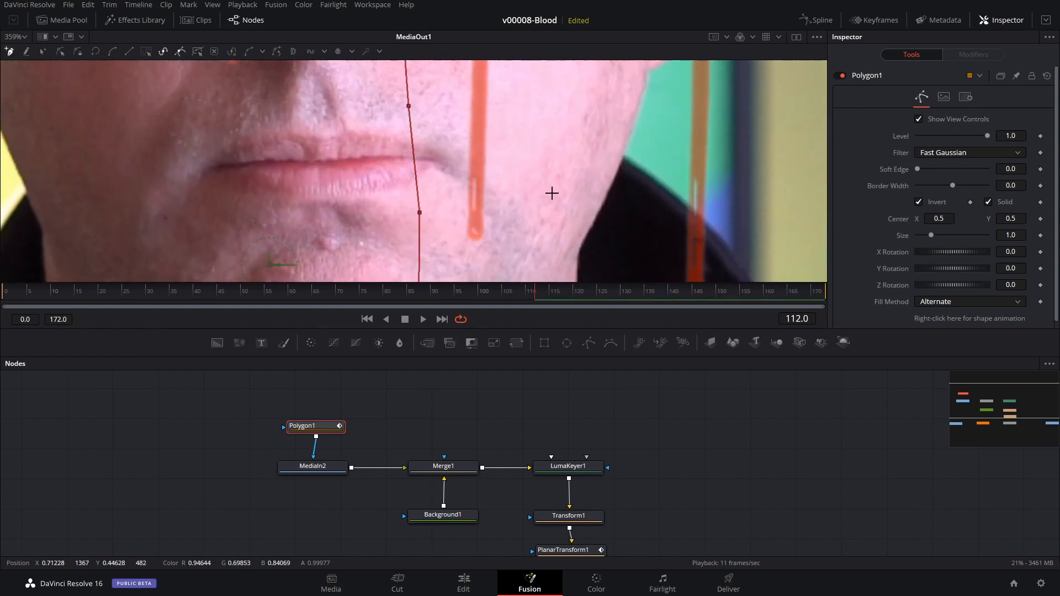
scroll(553, 192, up, 6)
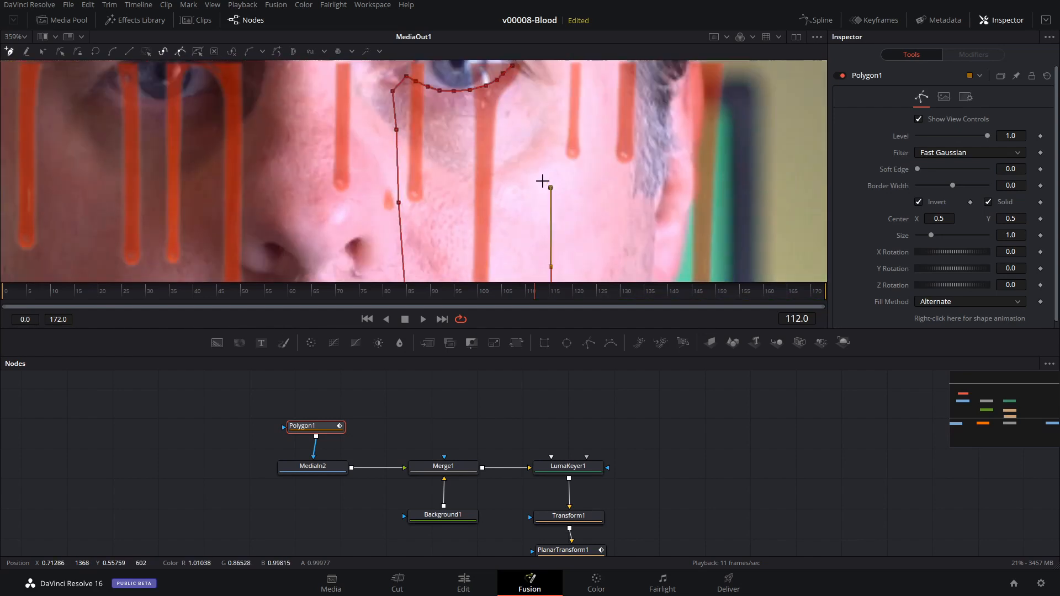
scroll(541, 176, up, 2)
click(544, 175)
click(540, 141)
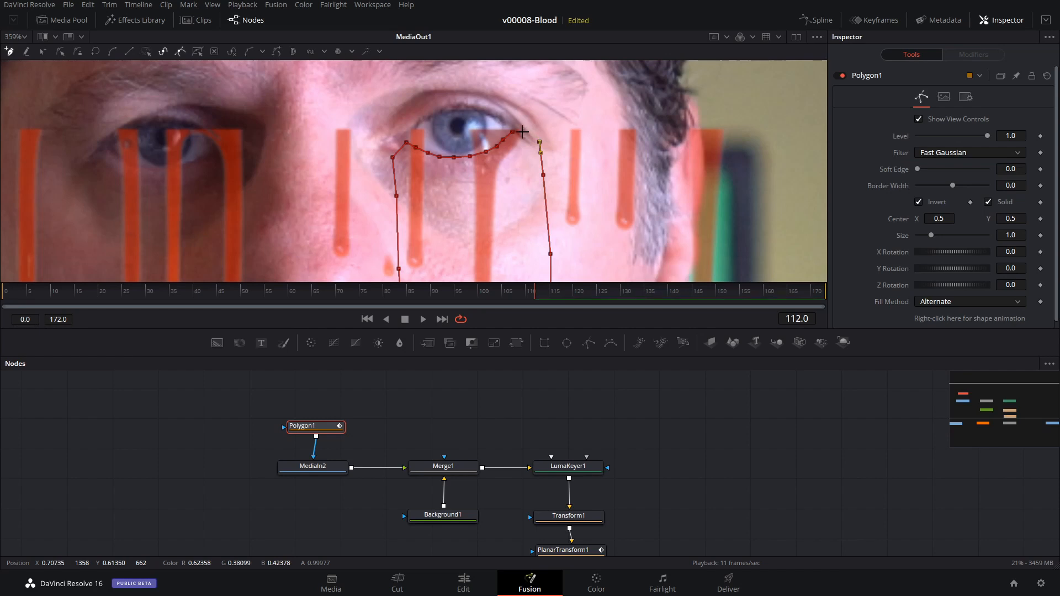
click(520, 135)
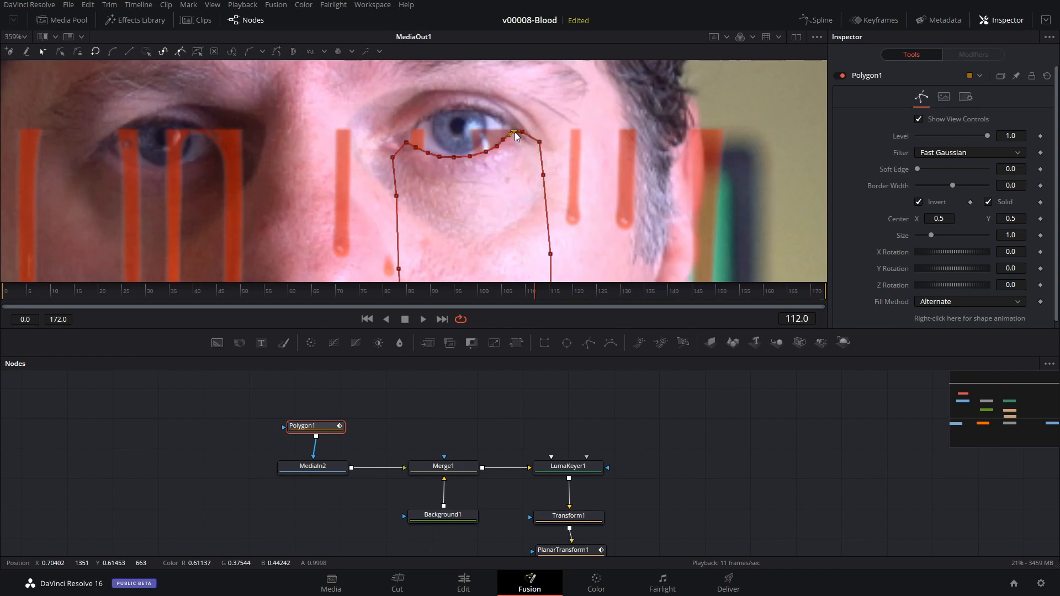
click(919, 202)
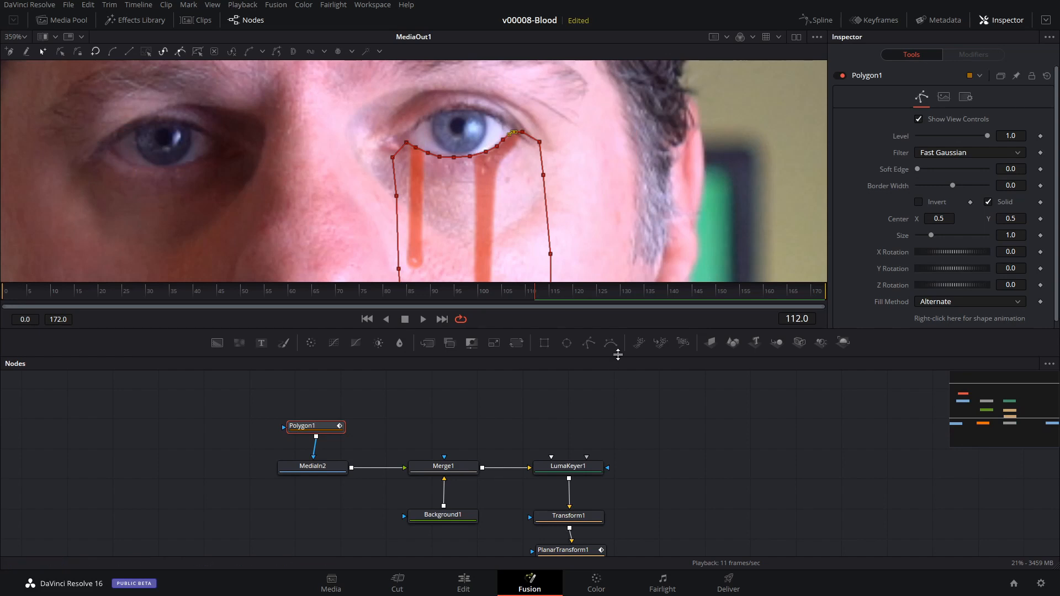
Restore Merge2's Alpha Gain to 1.0.
scroll(580, 429, down, 3)
click(569, 521)
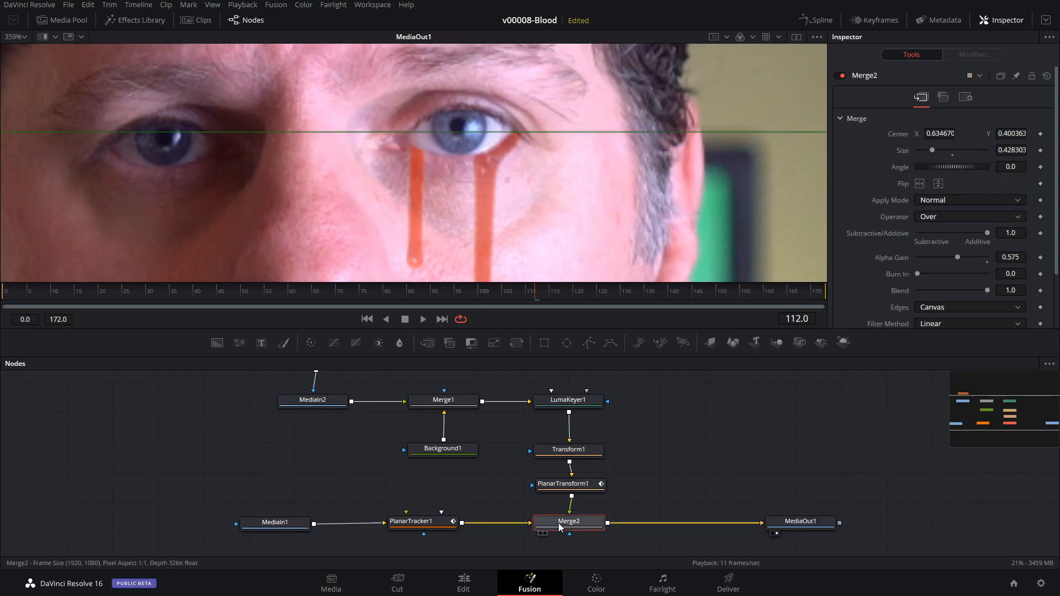
drag(959, 256, 986, 256)
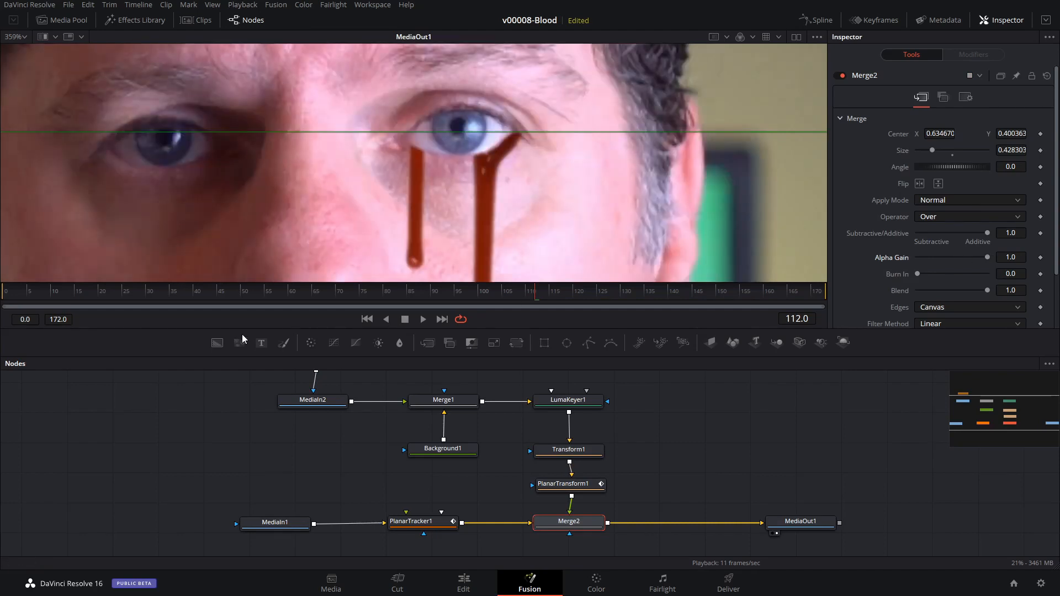
Scrub and play back the masked blood tears to check how they run and follow the face.
mouse_move(155, 295)
mouse_down()
mouse_move(45, 295)
mouse_move(284, 290)
mouse_move(274, 291)
mouse_up()
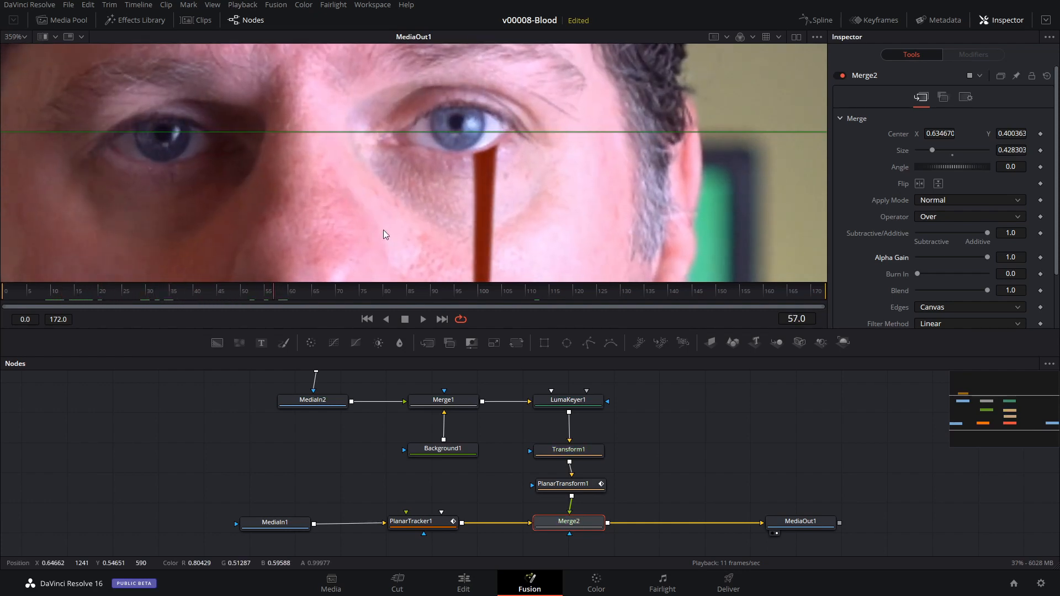
scroll(426, 207, down, 6)
key(space)
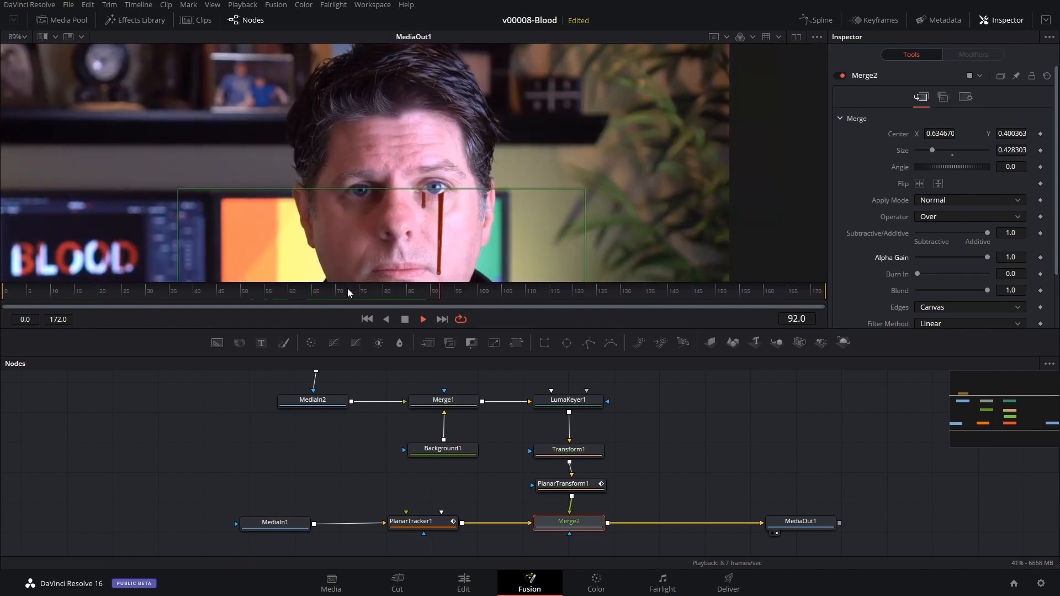
key(space)
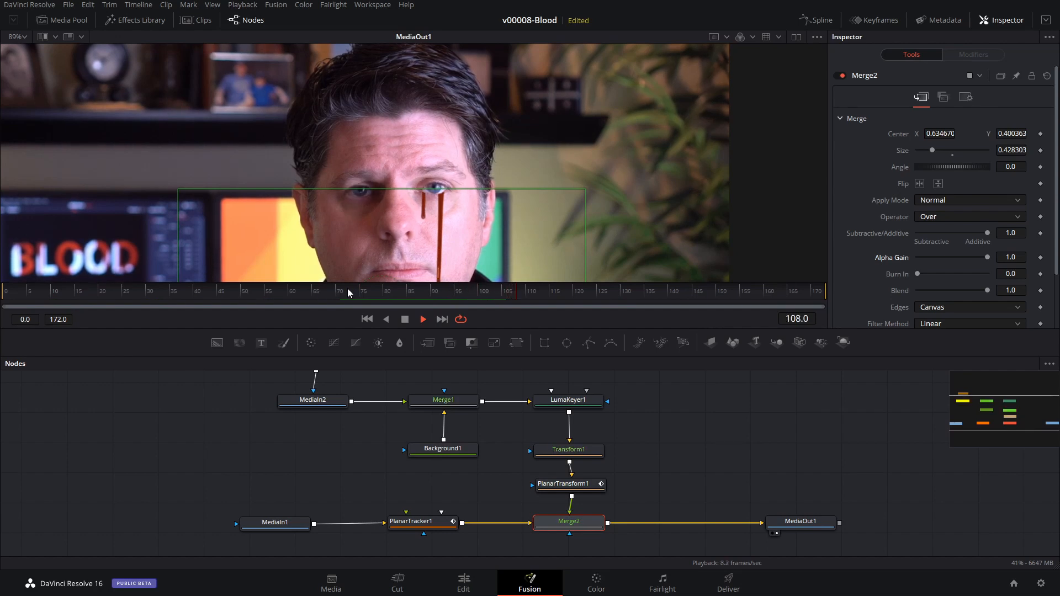
click(307, 291)
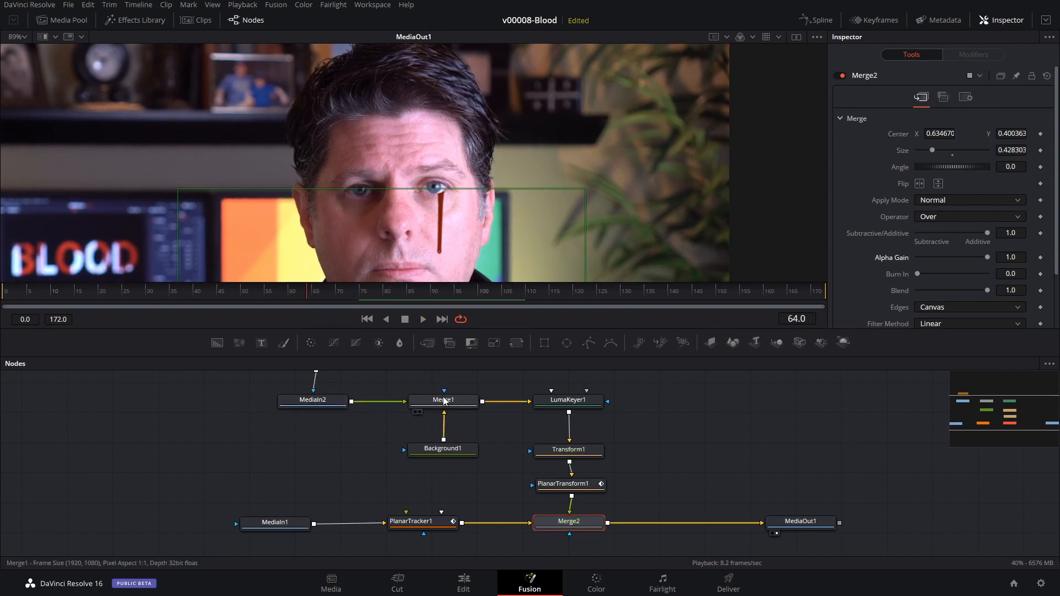
Make room beside MediaIn2 by moving it and its Polygon1 mask away from Merge1, and insert a TimeSpeed node between MediaIn2 and Merge1.
scroll(645, 403, up, 2)
drag(310, 434, 265, 434)
drag(316, 394, 265, 395)
drag(278, 441, 271, 440)
key(shift+space)
text(time)
key(Return)
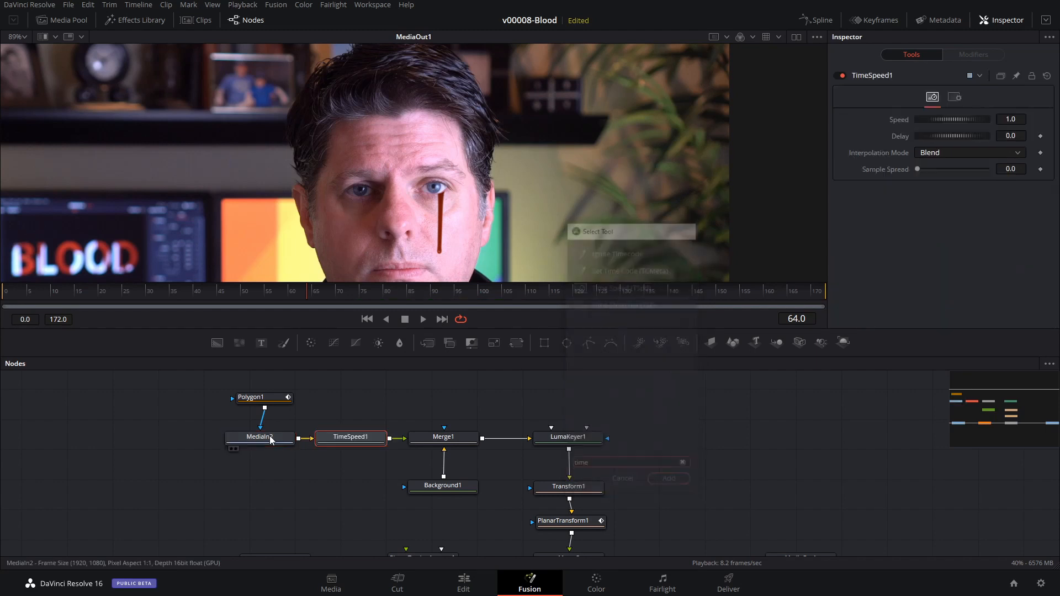
Set TimeSpeed1's Delay to 35.5 with frame 44 as reference, and play back the start of the blood tear.
drag(443, 296, 345, 291)
scroll(409, 251, up, 5)
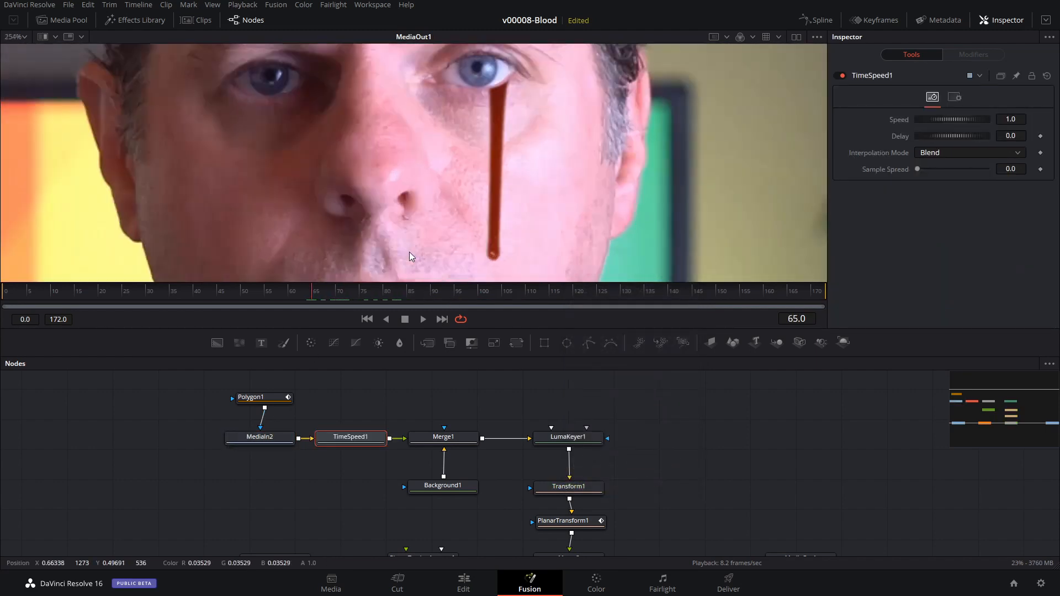
click(333, 293)
drag(333, 293, 128, 297)
click(214, 295)
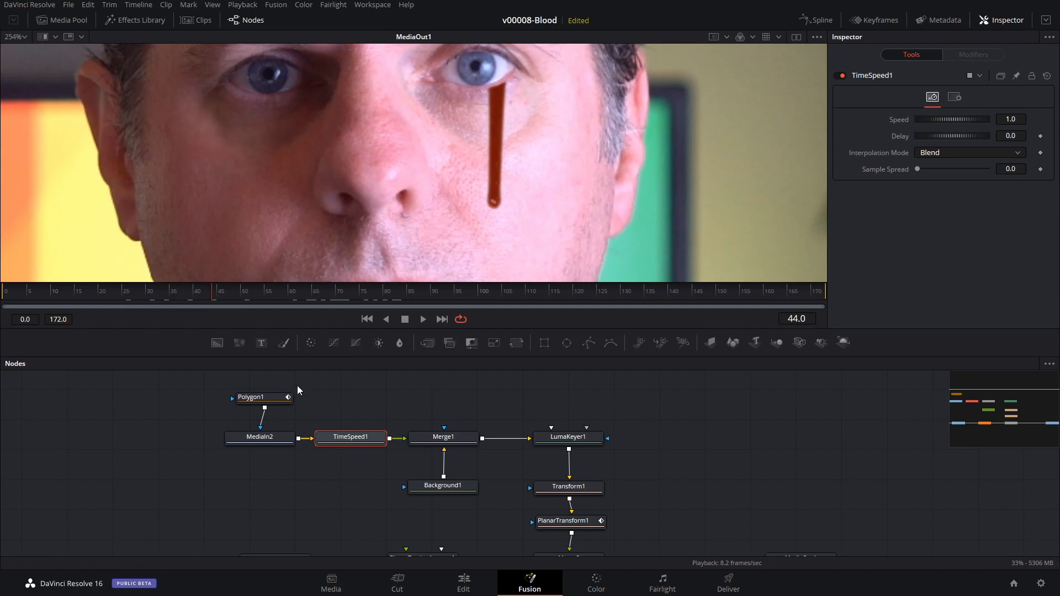
drag(953, 136, 975, 135)
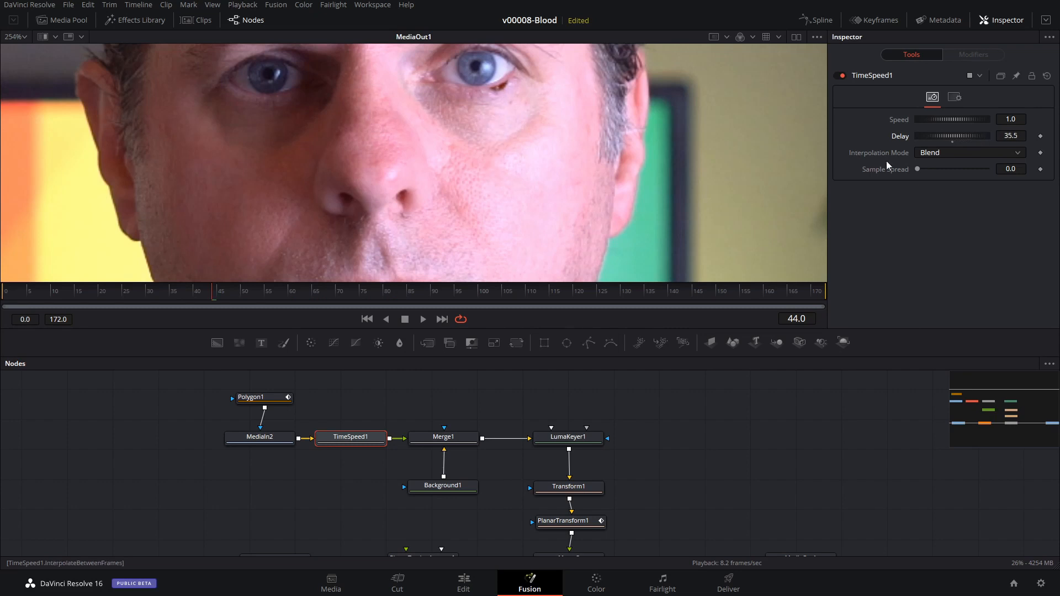
key(ctrl+f)
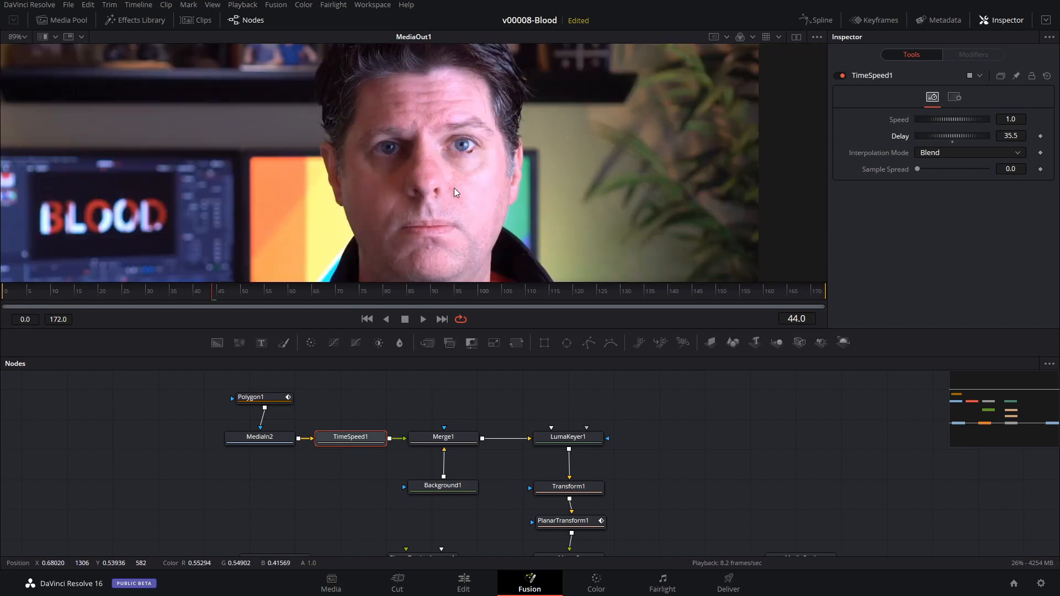
scroll(454, 188, down, 2)
key(space)
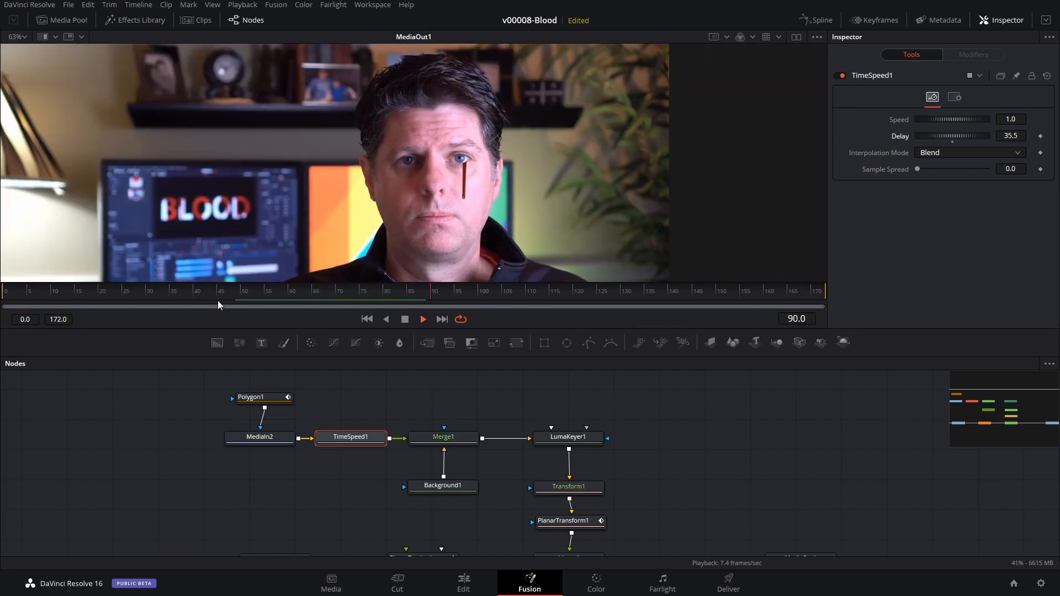
key(space)
Set the Polygon1 mask's Soft Edge to 0.0031 and inspect the edge below the eye at frame 141.
drag(264, 398, 259, 398)
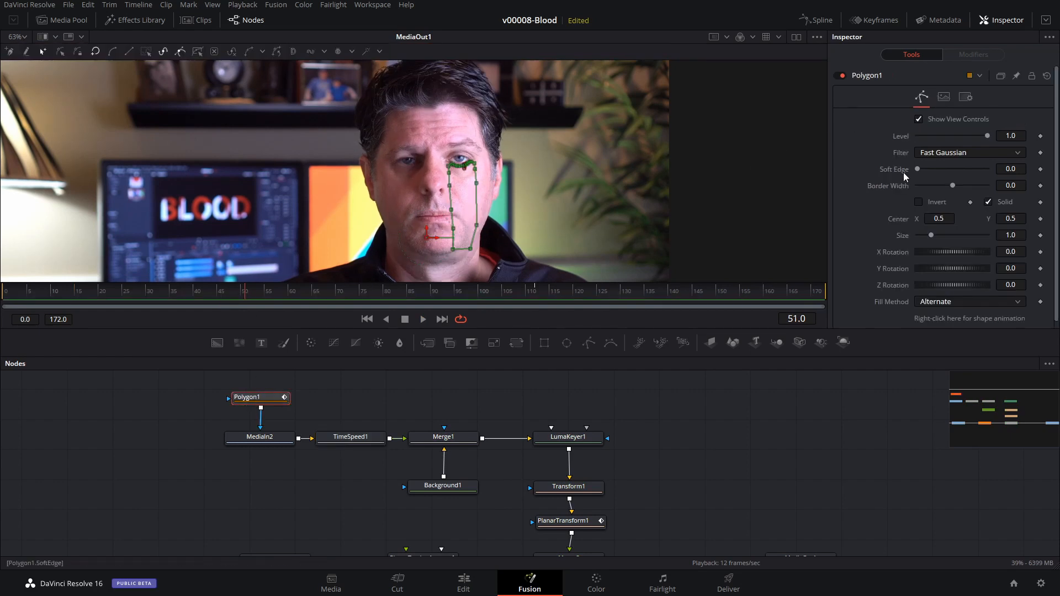
drag(920, 173, 919, 168)
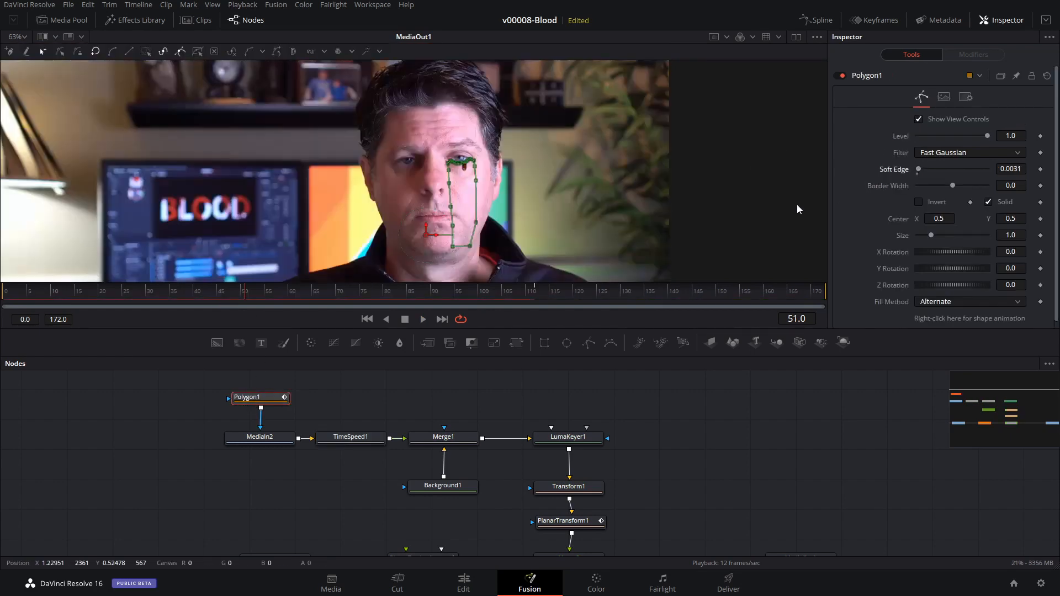
click(611, 293)
click(678, 293)
scroll(518, 211, up, 5)
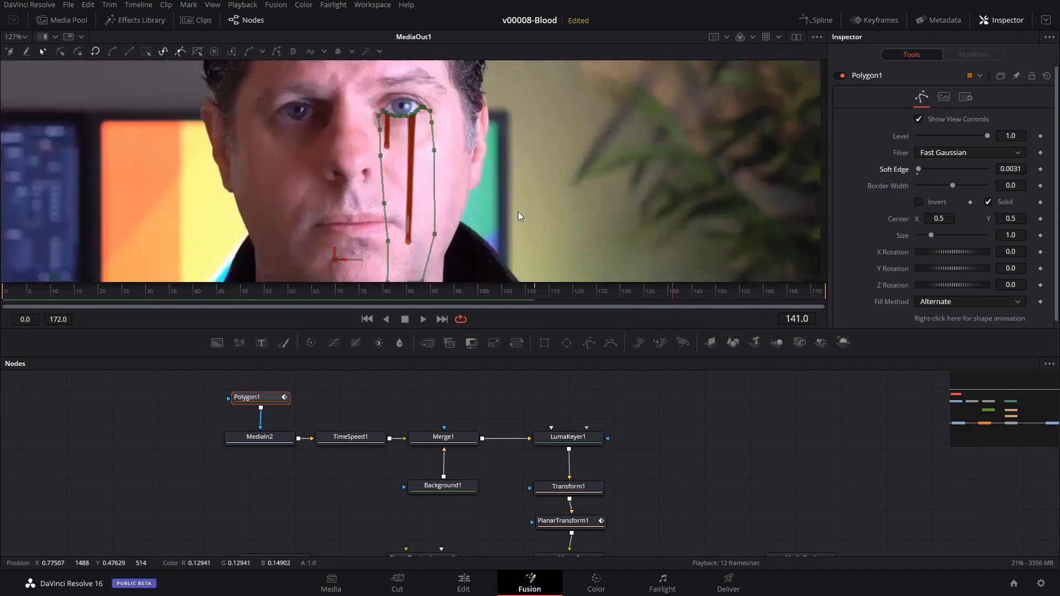
Select Merge2 to hide the mask outline and scrub from frame 141 back to frame 87 to check the blood tears.
scroll(645, 470, down, 2)
click(569, 521)
scroll(487, 224, up, 2)
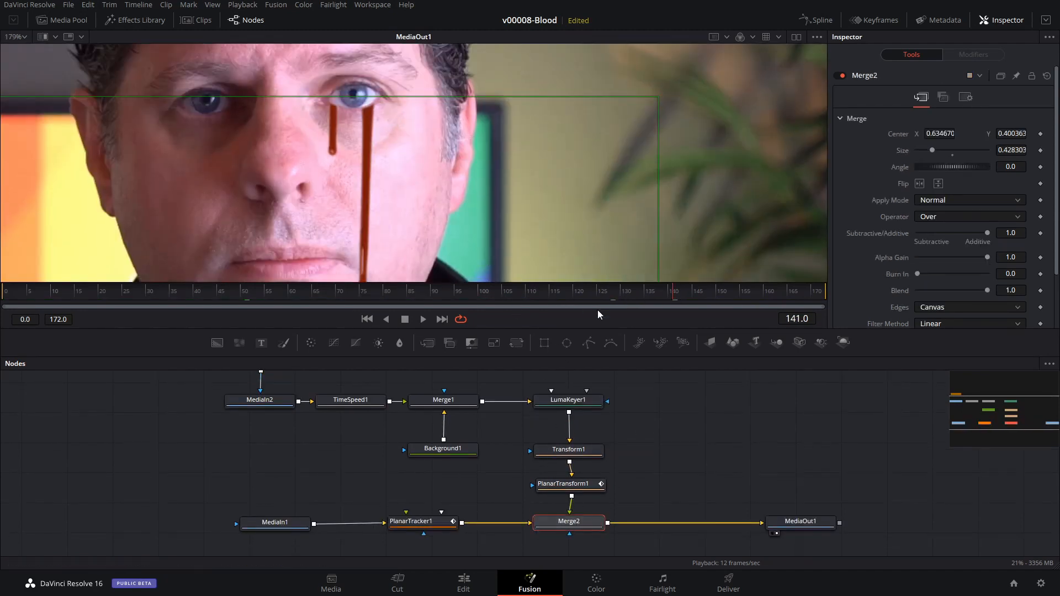
drag(638, 293, 416, 291)
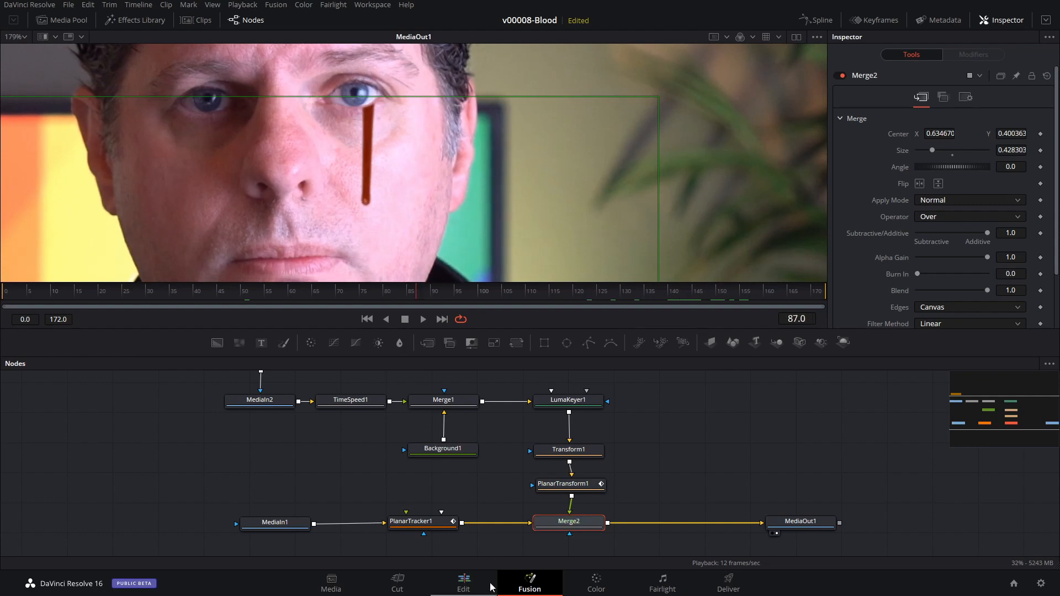
Return to the Edit page and play the Fusion clip from the start of the timeline.
click(464, 584)
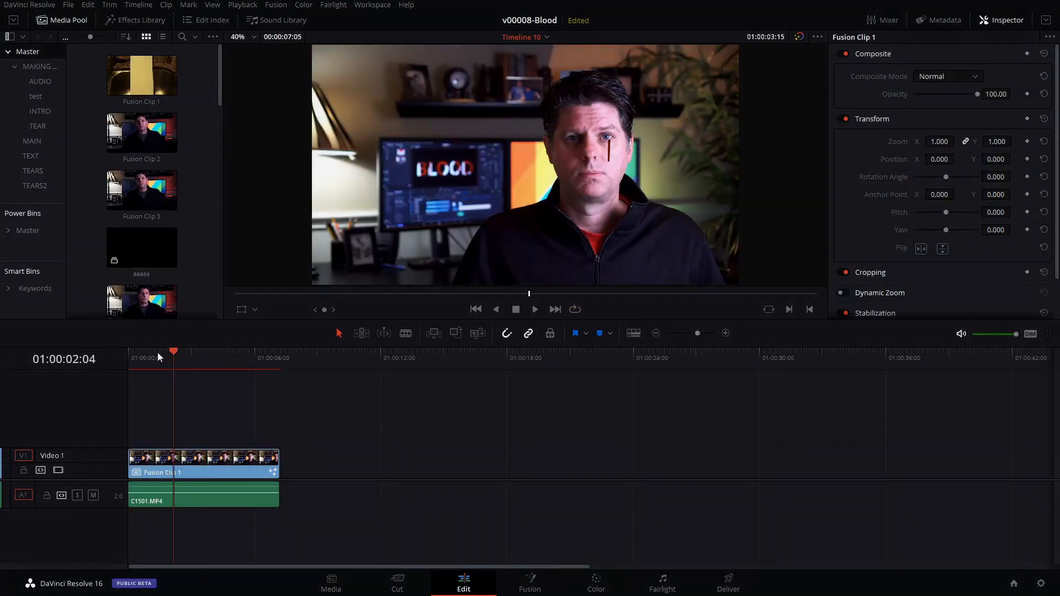
click(127, 353)
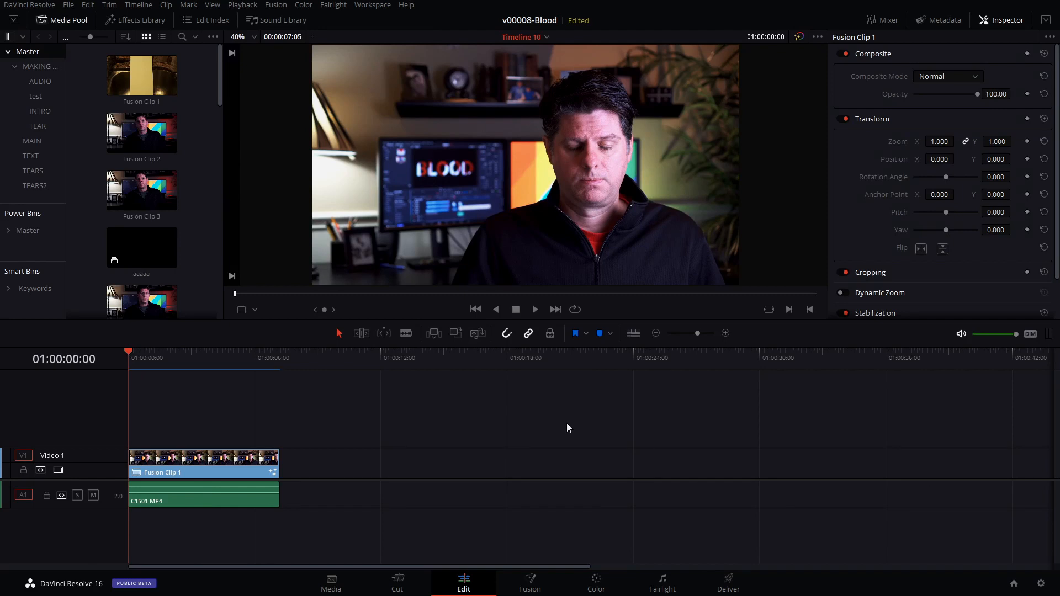
key(space)
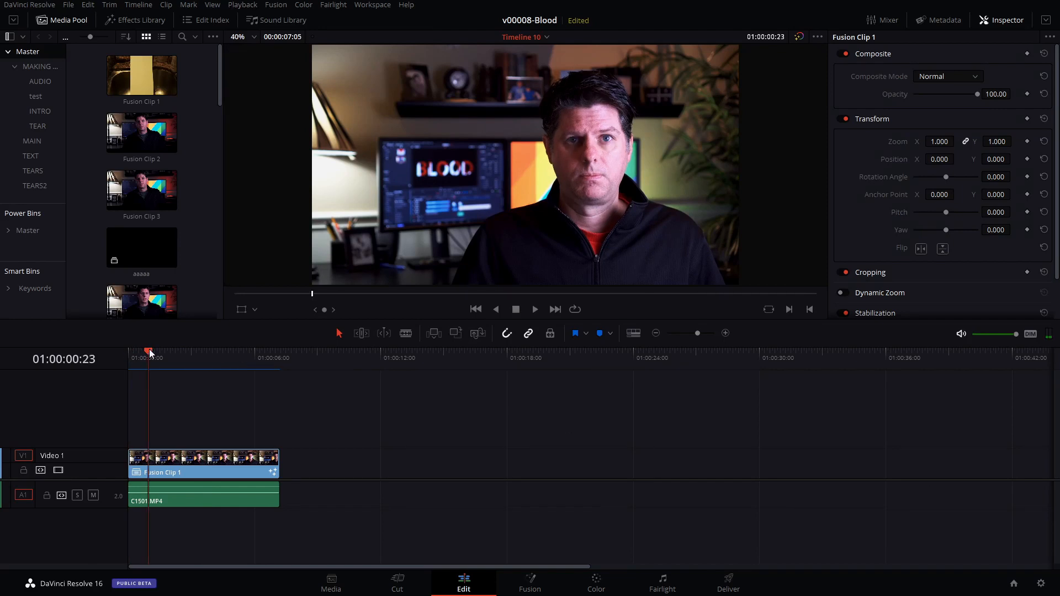